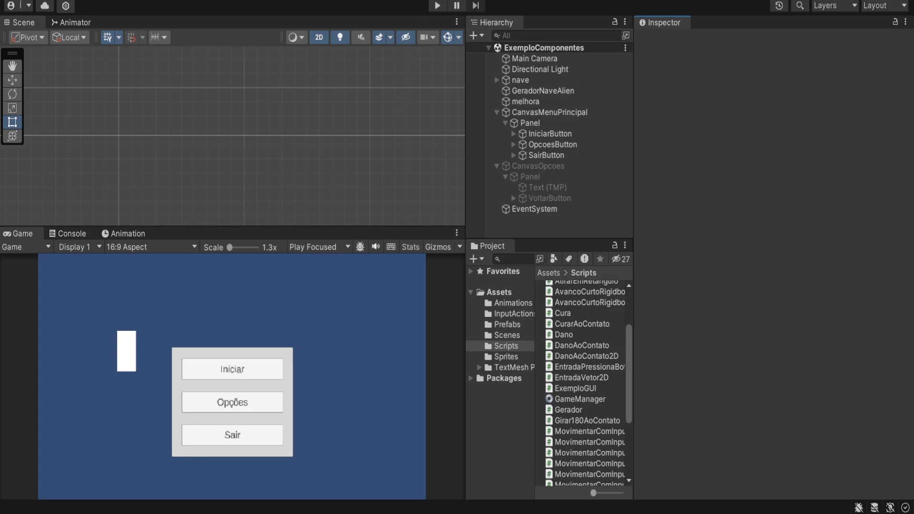
- Deactivate the CanvasMenuPrincipal object and collapse both menu canvases in the scene hierarchy
{"action": "left_click", "coordinate": [538, 144]}
{"action": "left_click", "coordinate": [544, 113]}
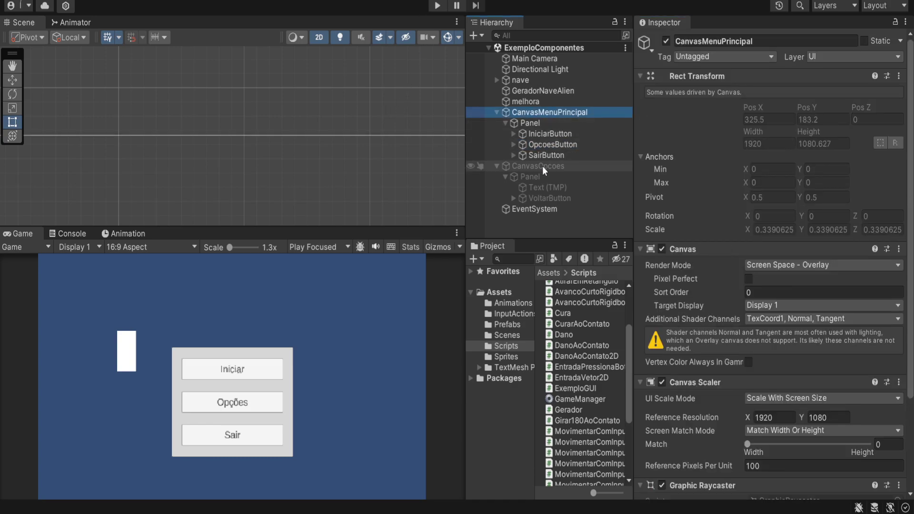
{"action": "left_click", "coordinate": [667, 41]}
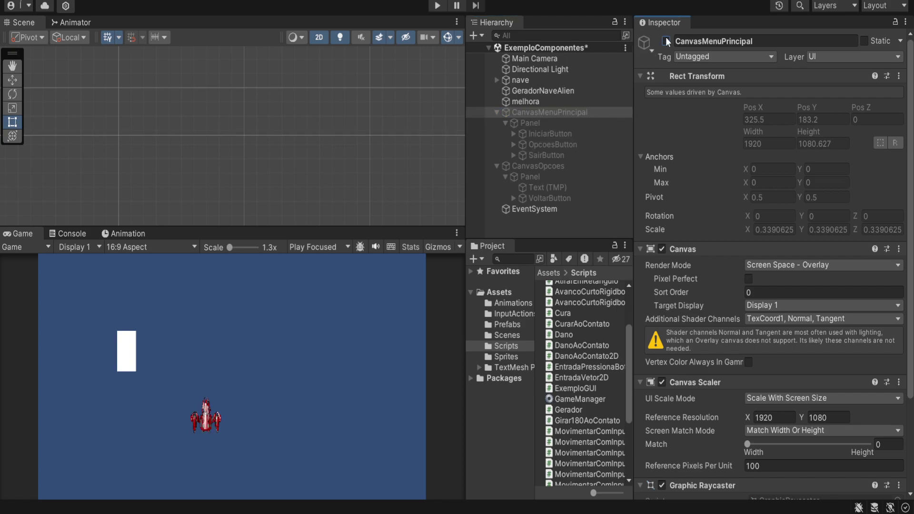
{"action": "left_click", "coordinate": [497, 113]}
{"action": "left_click", "coordinate": [497, 124]}
- Create a new UI canvas at the root of the scene and name it CanvasGame
{"action": "left_click", "coordinate": [516, 159]}
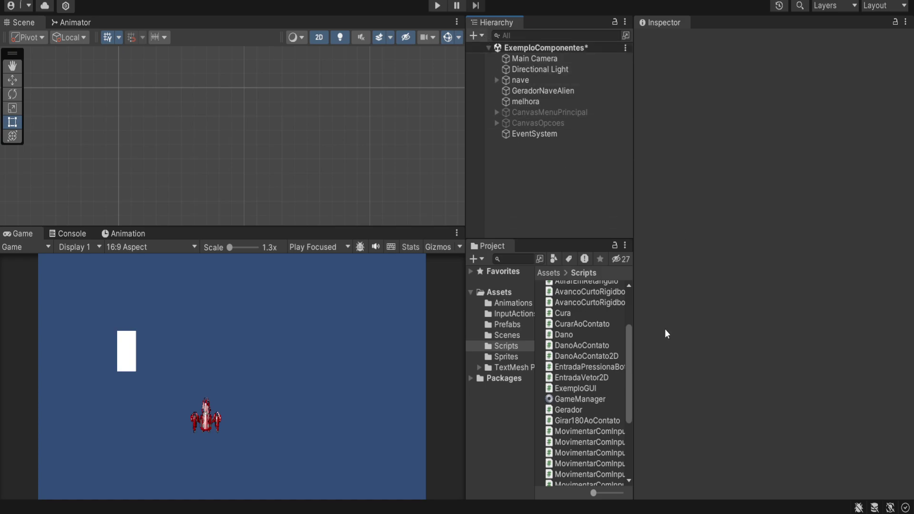
{"action": "key", "text": "Right"}
{"action": "type", "text": "Game"}
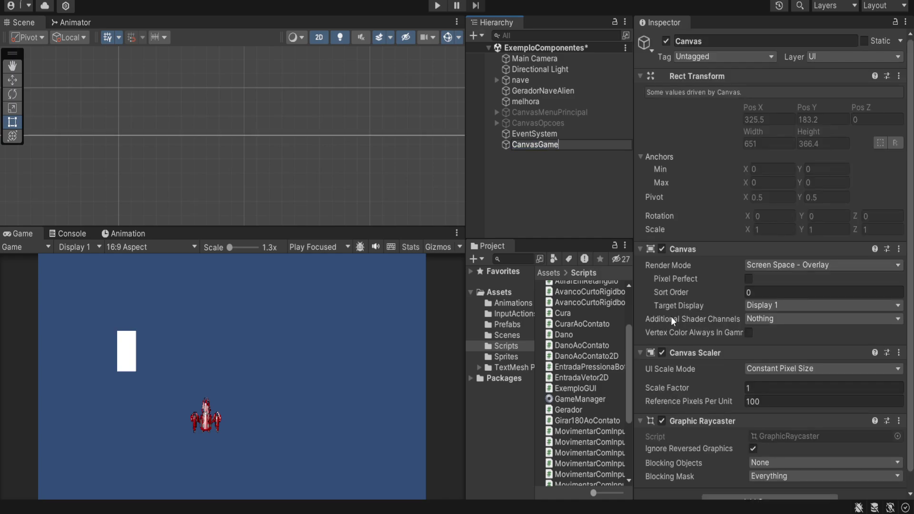
{"action": "key", "text": "Return"}
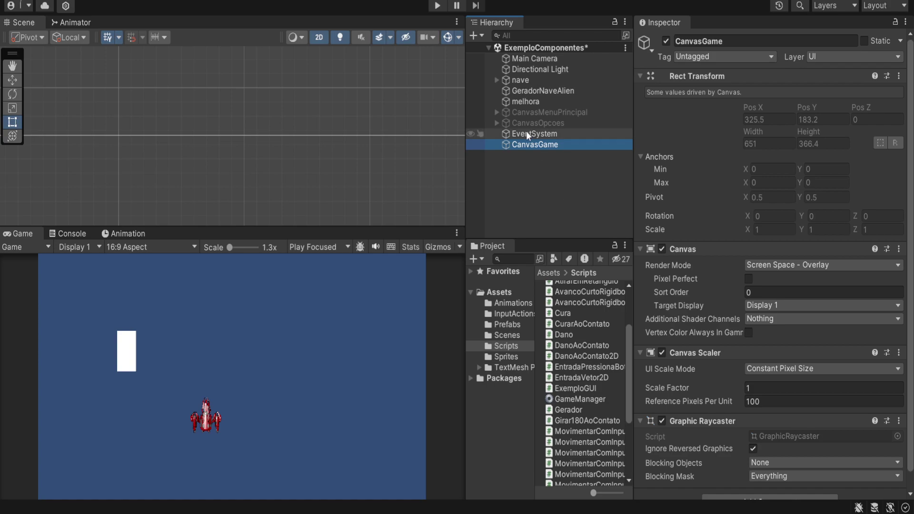
- Using CanvasOpcoes as reference, set CanvasGame's scaler to Scale With Screen Size with a 1920 x 1080 reference resolution
{"action": "left_click", "coordinate": [497, 123]}
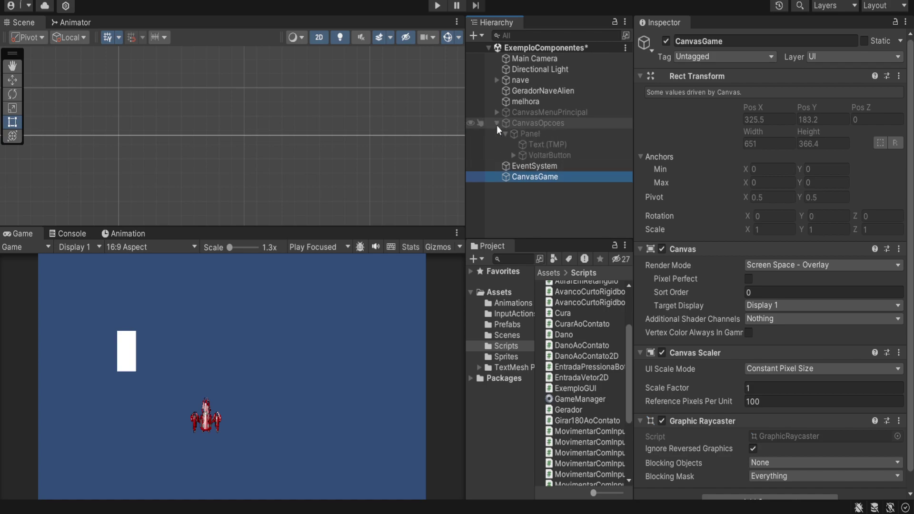
{"action": "left_click", "coordinate": [539, 125]}
{"action": "scroll", "coordinate": [759, 247], "scroll_direction": "down", "scroll_amount": 3}
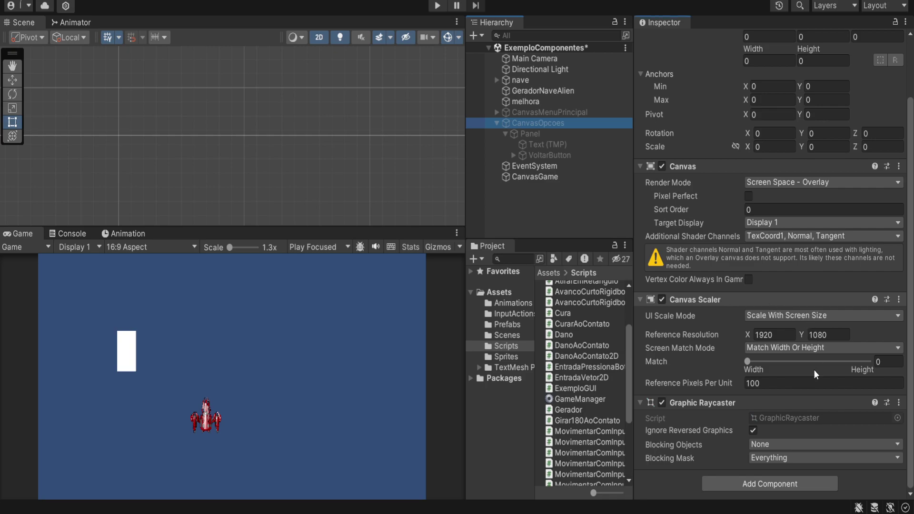
{"action": "left_click", "coordinate": [551, 179]}
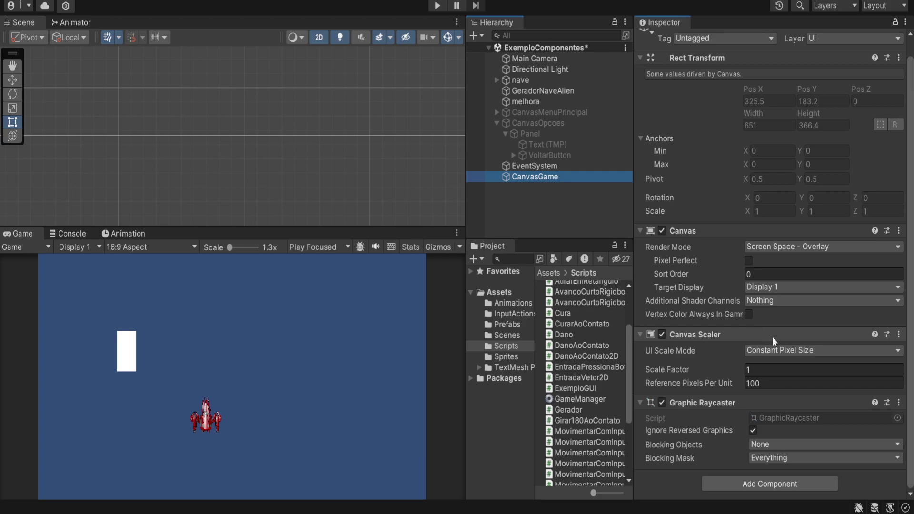
{"action": "left_click", "coordinate": [837, 434]}
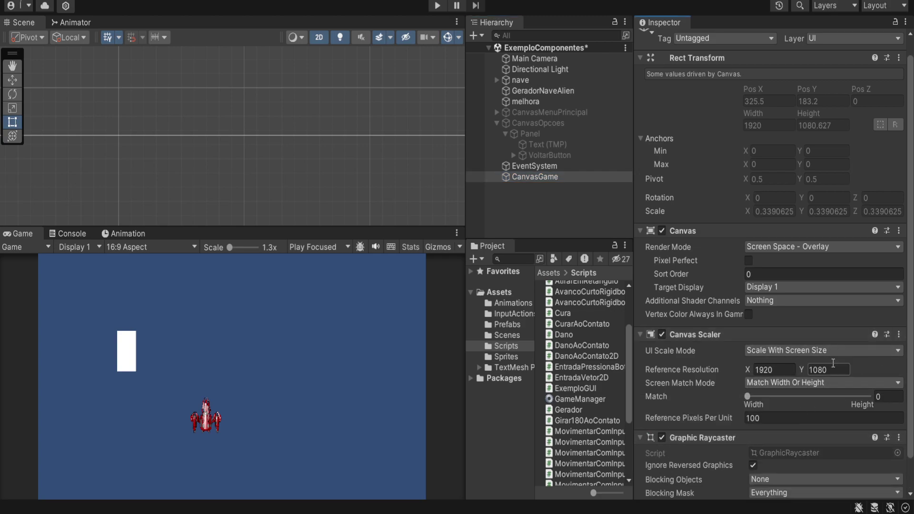
- Examine the EventSystem settings and the outline of CanvasGame framed in the scene view
{"action": "left_click", "coordinate": [544, 166]}
{"action": "left_click", "coordinate": [542, 176]}
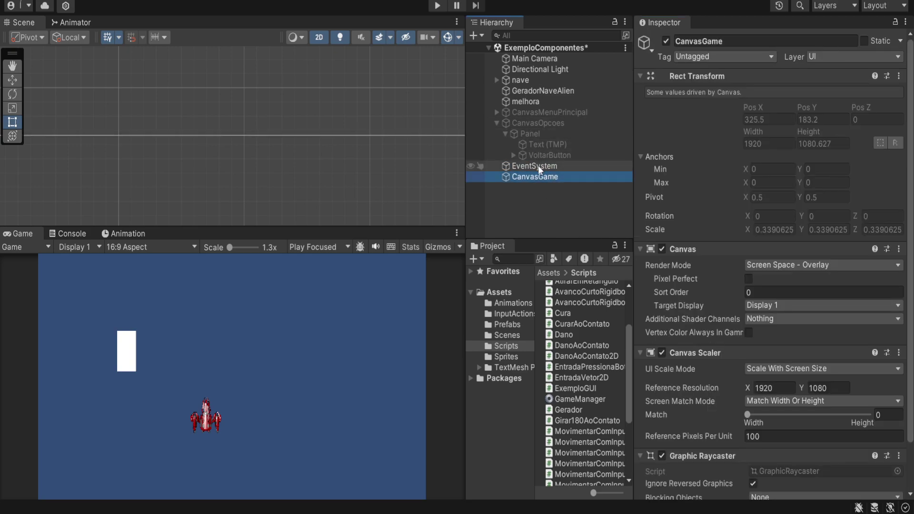
{"action": "left_click", "coordinate": [524, 184]}
{"action": "left_click", "coordinate": [528, 177]}
{"action": "key", "text": "f"}
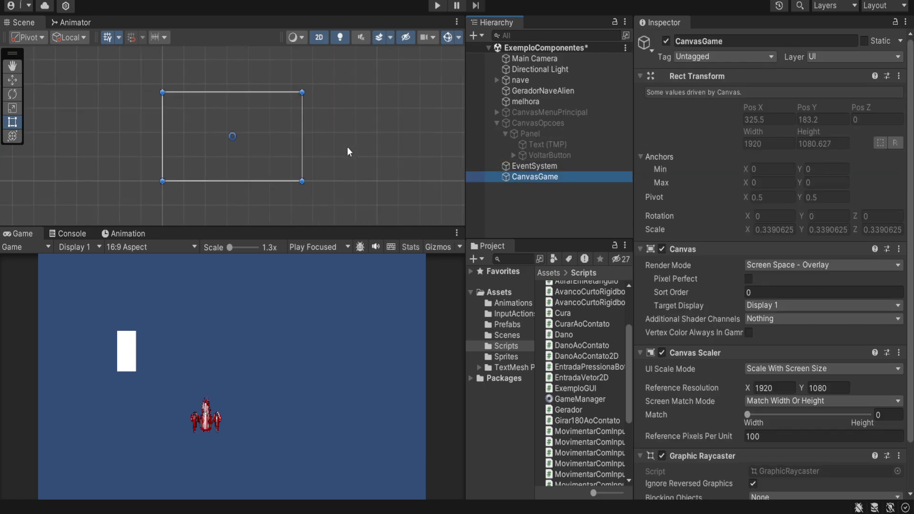
{"action": "scroll", "coordinate": [350, 161], "scroll_direction": "up", "scroll_amount": 2}
{"action": "left_click", "coordinate": [564, 167]}
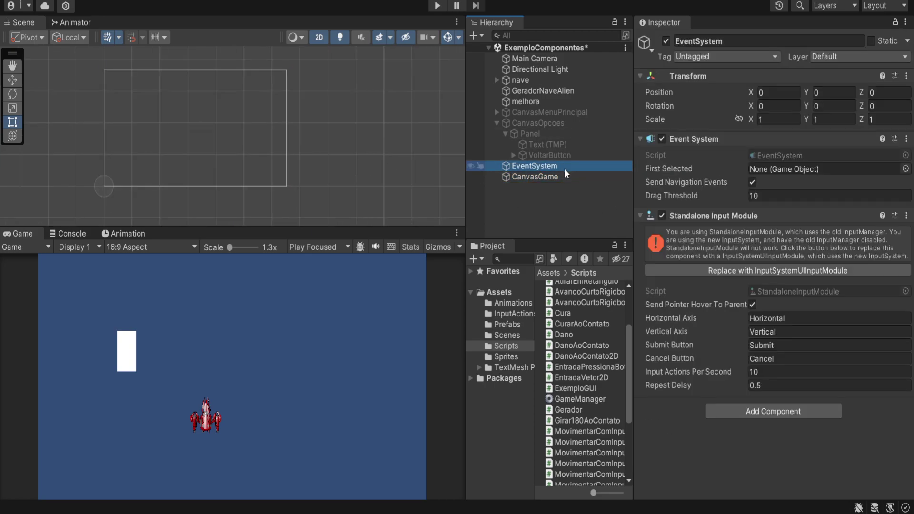
{"action": "left_click", "coordinate": [545, 177]}
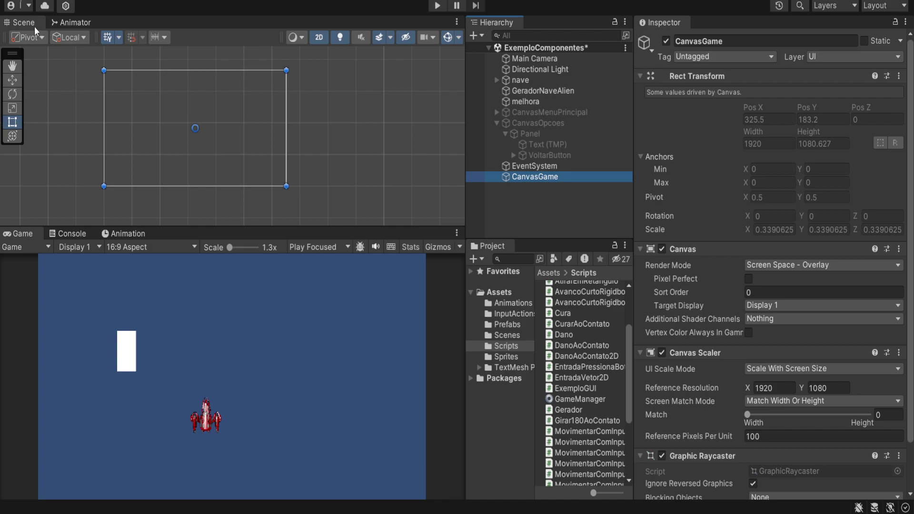
{"action": "key", "text": "f"}
{"action": "scroll", "coordinate": [188, 142], "scroll_direction": "up", "scroll_amount": 9}
{"action": "scroll", "coordinate": [251, 142], "scroll_direction": "up", "scroll_amount": 3}
{"action": "scroll", "coordinate": [220, 146], "scroll_direction": "down", "scroll_amount": 2}
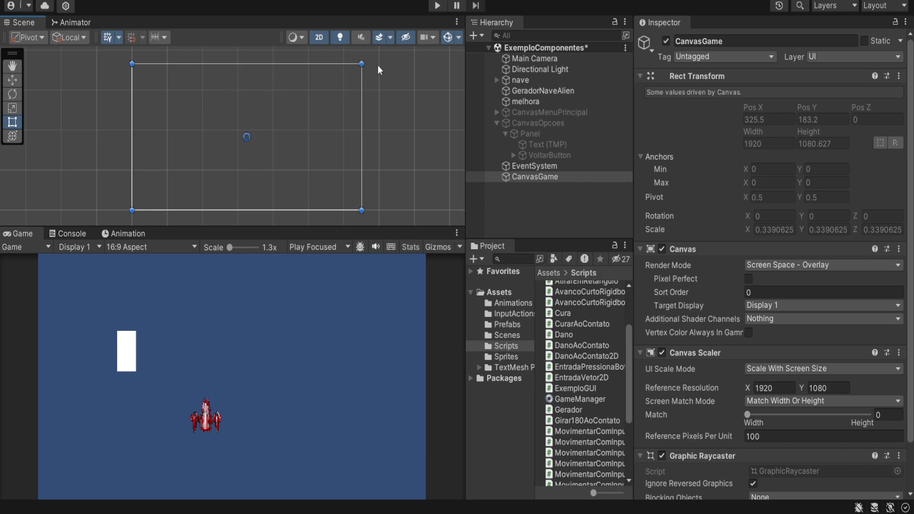
- Add a TextMeshPro text inside CanvasGame and name it PontuacaoText (TMP)
{"action": "left_click", "coordinate": [540, 201]}
{"action": "left_click", "coordinate": [534, 177]}
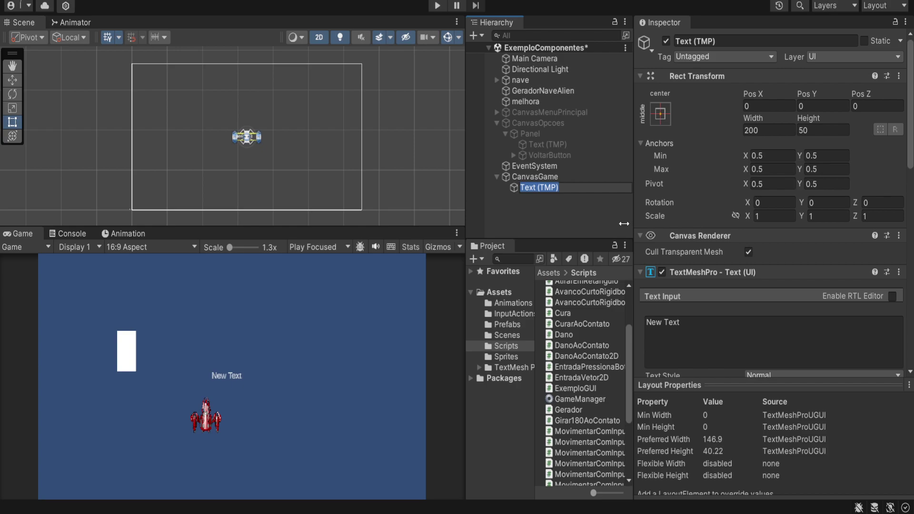
{"action": "type", "text": "Pontuacao"}
{"action": "key", "text": "Return"}
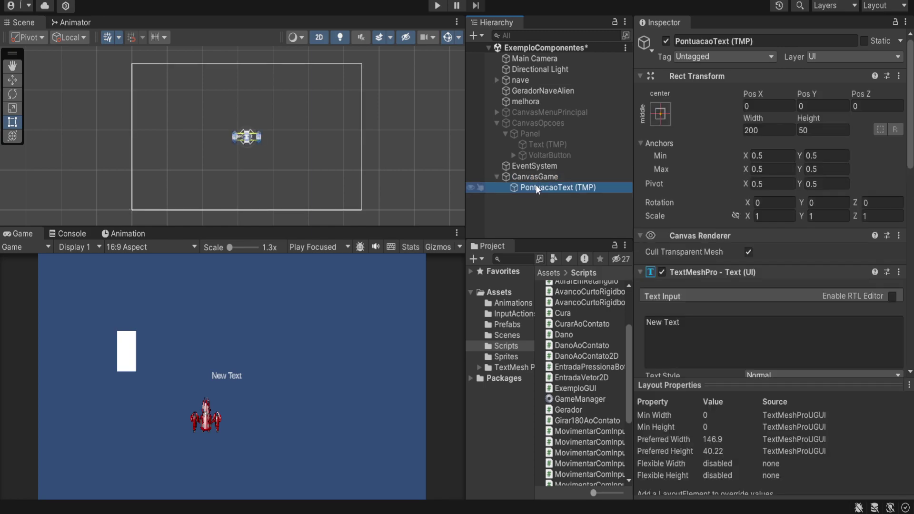
- Replace the default text of PontuacaoText with 000000
{"action": "key", "text": "f"}
{"action": "scroll", "coordinate": [265, 169], "scroll_direction": "down", "scroll_amount": 5}
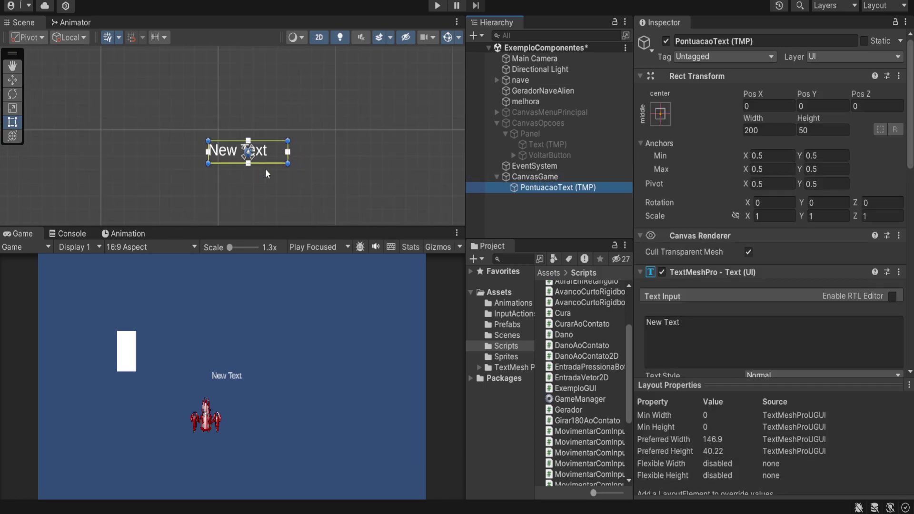
{"action": "left_click", "coordinate": [704, 327]}
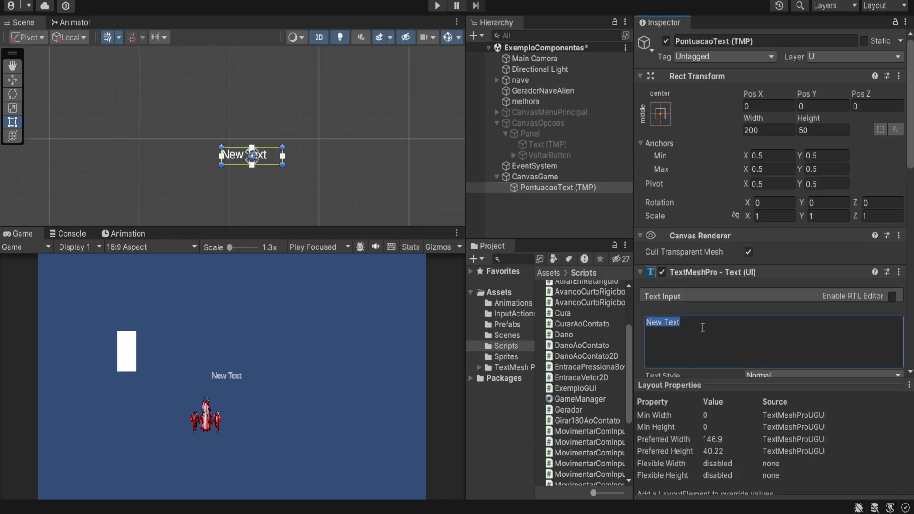
{"action": "type", "text": "000000"}
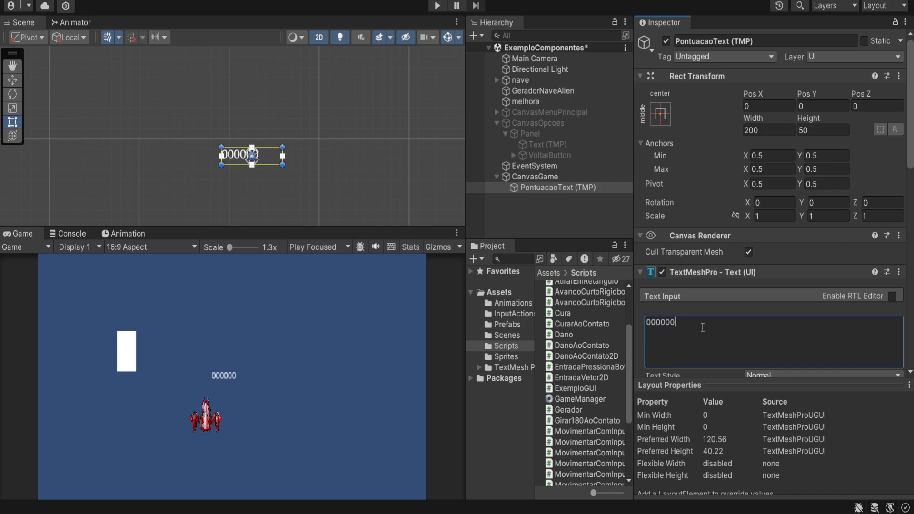
- Anchor PontuacaoText to the canvas's top-right corner, setting its pivot and position along with the anchor
{"action": "type", "text": "w"}
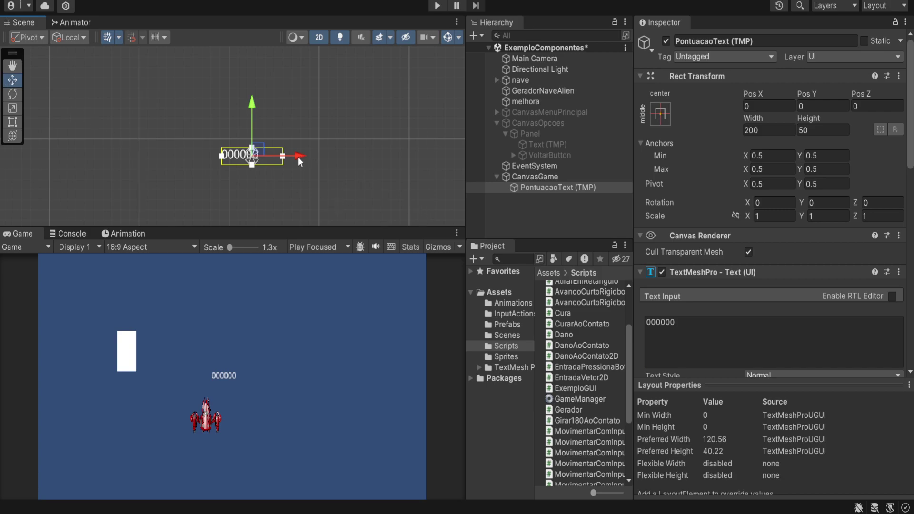
{"action": "scroll", "coordinate": [336, 158], "scroll_direction": "down", "scroll_amount": 1}
{"action": "scroll", "coordinate": [343, 158], "scroll_direction": "down", "scroll_amount": 4}
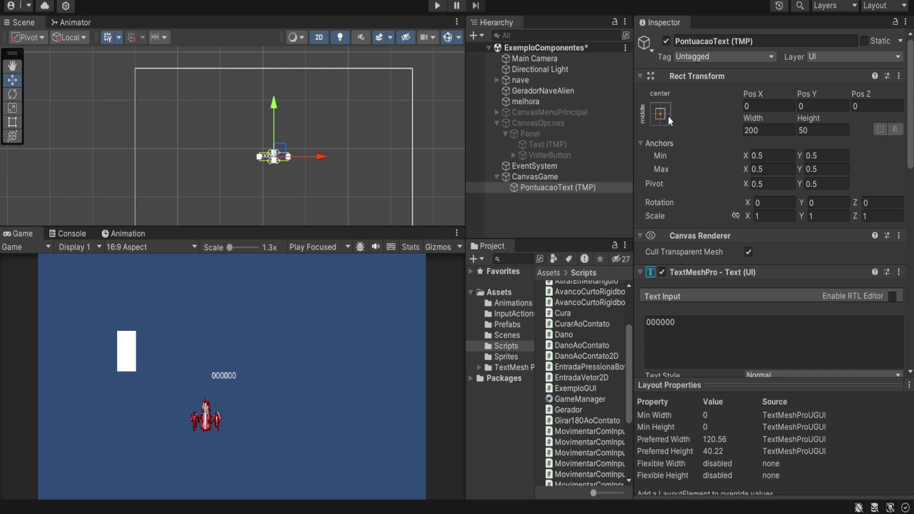
{"action": "left_click", "coordinate": [755, 215], "text": "alt+shift"}
- Move PontuacaoText slightly inward from the canvas corner, to about X -14 and Y -14
{"action": "scroll", "coordinate": [408, 133], "scroll_direction": "up", "scroll_amount": 2}
{"action": "scroll", "coordinate": [407, 132], "scroll_direction": "up", "scroll_amount": 1}
{"action": "middle_click_drag", "start_coordinate": [399, 113], "coordinate": [317, 184]}
{"action": "scroll", "coordinate": [357, 147], "scroll_direction": "up", "scroll_amount": 2}
{"action": "scroll", "coordinate": [356, 144], "scroll_direction": "down", "scroll_amount": 1}
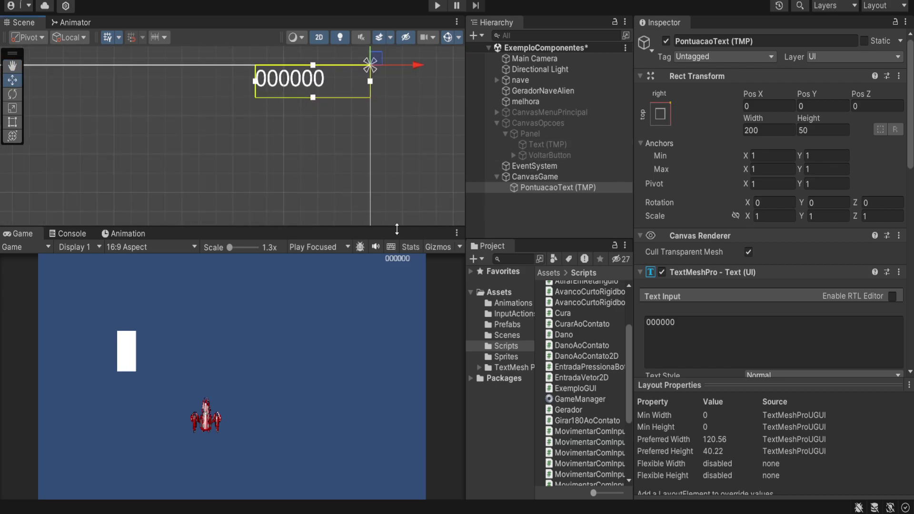
{"action": "middle_click_drag", "start_coordinate": [329, 129], "coordinate": [307, 172]}
{"action": "scroll", "coordinate": [312, 170], "scroll_direction": "down", "scroll_amount": 1}
{"action": "left_click_drag", "start_coordinate": [347, 66], "coordinate": [347, 72]}
{"action": "left_click_drag", "start_coordinate": [386, 119], "coordinate": [379, 120]}
{"action": "left_click_drag", "start_coordinate": [334, 66], "coordinate": [336, 69]}
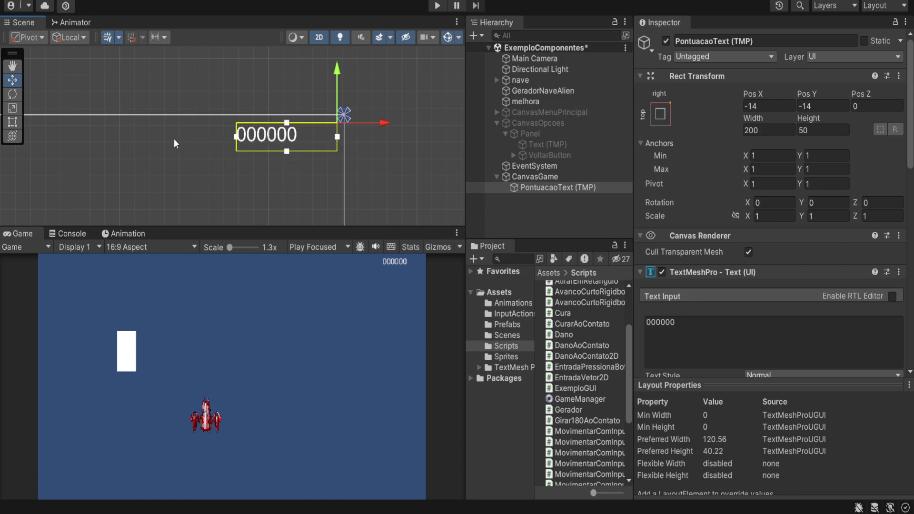
- Align the score text to the right horizontally and to the middle vertically
{"action": "scroll", "coordinate": [719, 256], "scroll_direction": "down", "scroll_amount": 6}
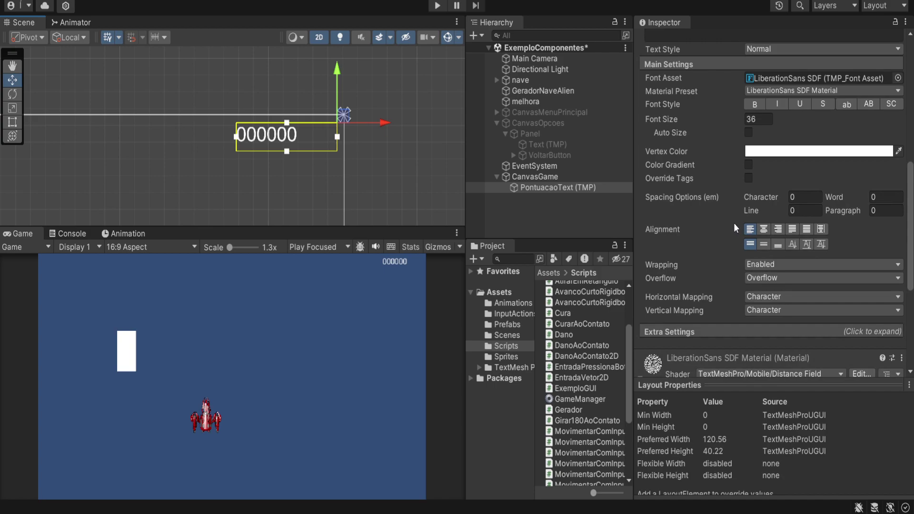
{"action": "left_click", "coordinate": [779, 229]}
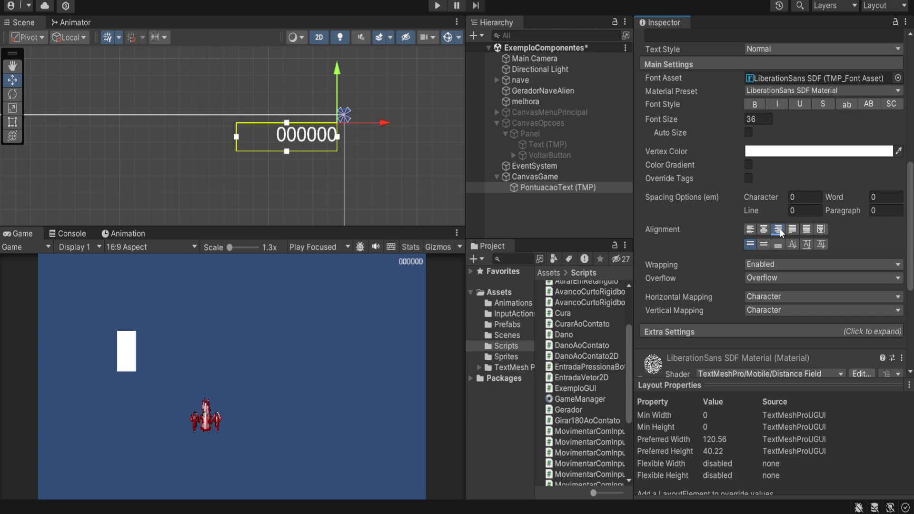
{"action": "left_click", "coordinate": [766, 244]}
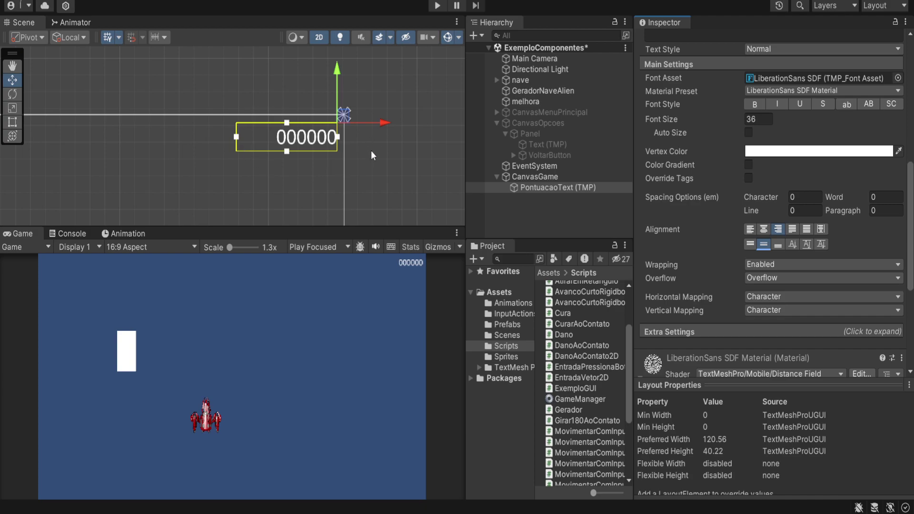
- Widen the PontuacaoText box toward the left to about 324 units
{"action": "left_click", "coordinate": [12, 122]}
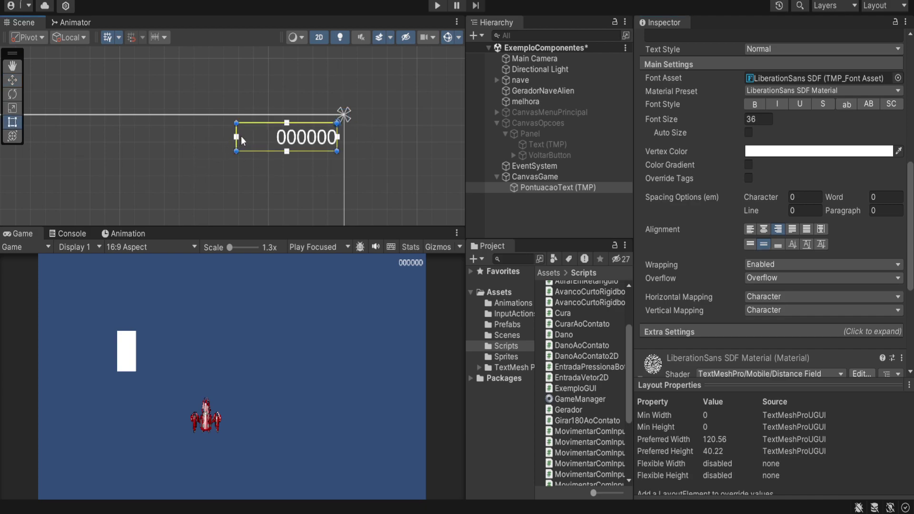
{"action": "left_click_drag", "start_coordinate": [237, 130], "coordinate": [174, 130]}
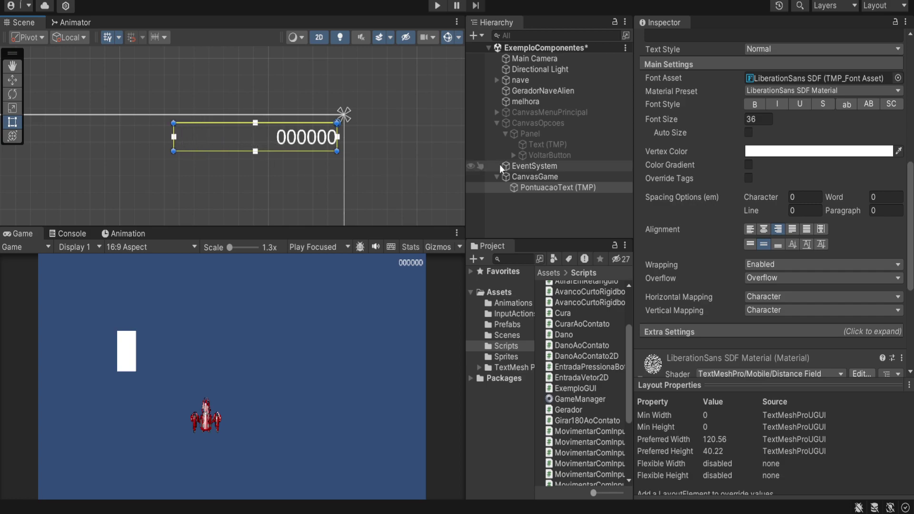
{"action": "left_click", "coordinate": [518, 167]}
{"action": "left_click", "coordinate": [521, 173]}
{"action": "left_click", "coordinate": [530, 186]}
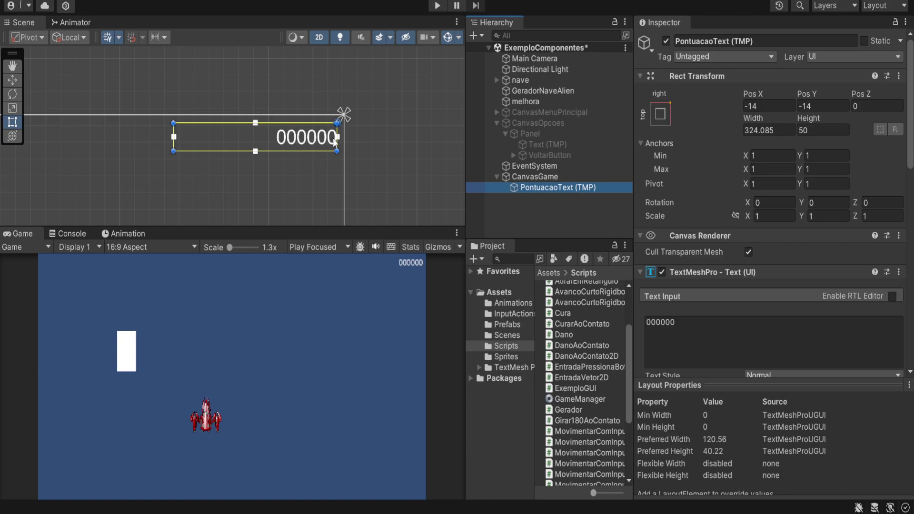
- Try a longer row of zeros in the score text, then restore it to 000000
{"action": "left_click", "coordinate": [694, 324]}
{"action": "left_click", "coordinate": [694, 325]}
{"action": "type", "text": "0000000"}
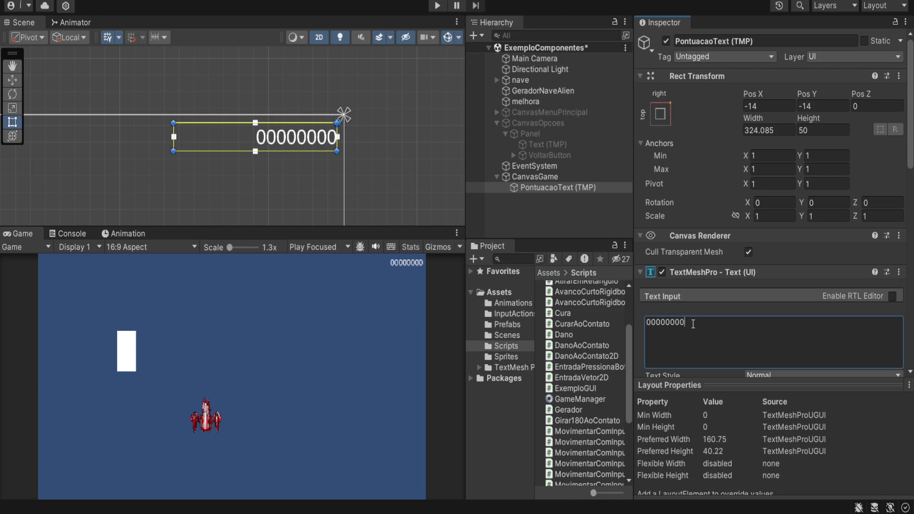
{"action": "key", "text": "BackSpace"}
{"action": "key", "text": "BackSpace"}
{"action": "key", "text": "BackSpace"}
{"action": "key", "text": "BackSpace"}
{"action": "key", "text": "BackSpace"}
{"action": "key", "text": "BackSpace"}
- Set the font size of the score text to 50
{"action": "scroll", "coordinate": [712, 334], "scroll_direction": "down", "scroll_amount": 6}
{"action": "scroll", "coordinate": [711, 336], "scroll_direction": "down", "scroll_amount": 2}
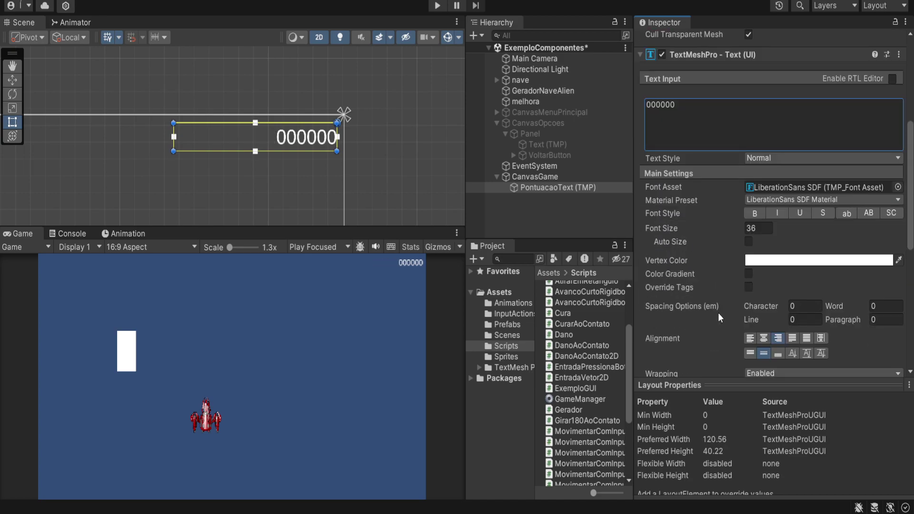
{"action": "left_click", "coordinate": [760, 227]}
{"action": "type", "text": "50"}
{"action": "key", "text": "Tab"}
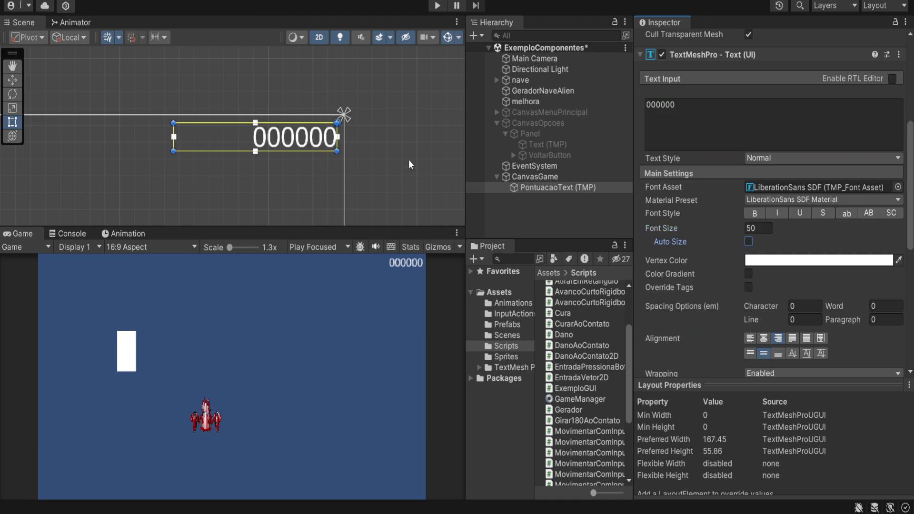
- Extend the PontuacaoText box downward to a height of about 64 units
{"action": "left_click_drag", "start_coordinate": [315, 153], "coordinate": [315, 162]}
{"action": "scroll", "coordinate": [782, 255], "scroll_direction": "down", "scroll_amount": 1}
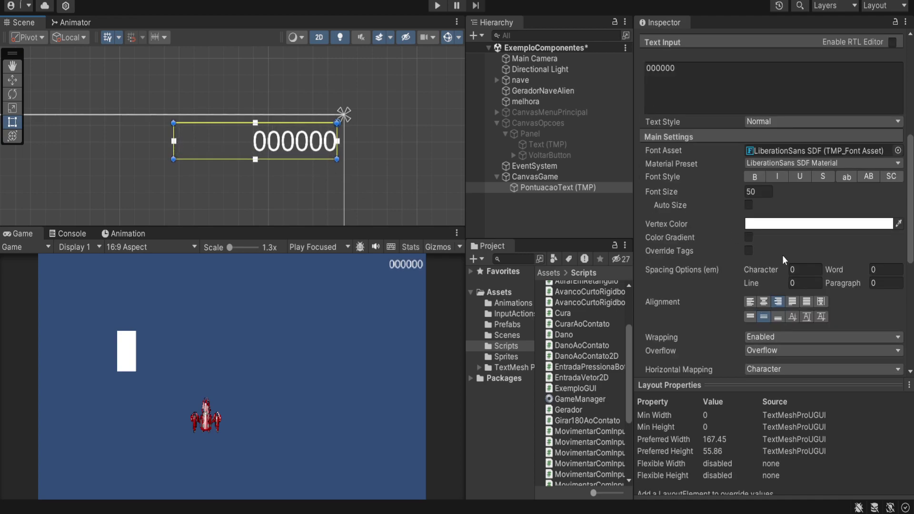
{"action": "scroll", "coordinate": [782, 255], "scroll_direction": "up", "scroll_amount": 5}
{"action": "scroll", "coordinate": [782, 255], "scroll_direction": "down", "scroll_amount": 3}
{"action": "left_click", "coordinate": [552, 176]}
{"action": "left_click", "coordinate": [548, 187]}
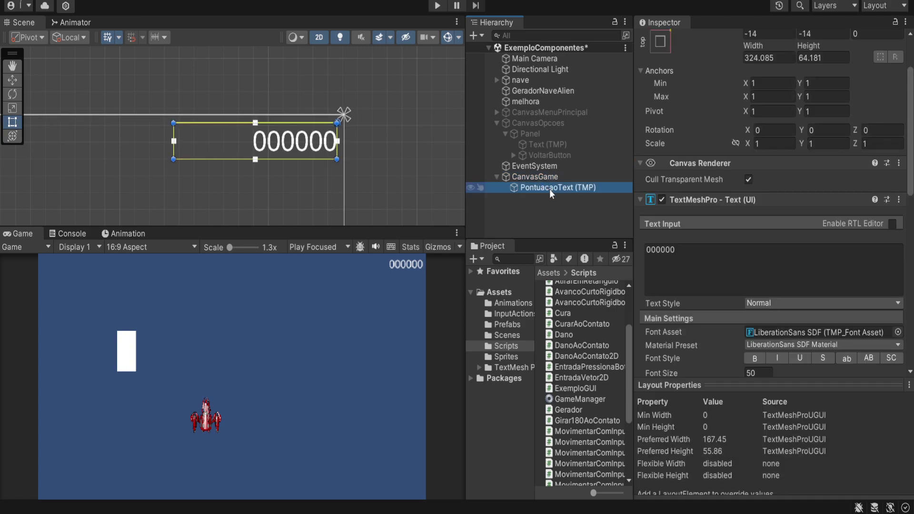
{"action": "left_click", "coordinate": [536, 177]}
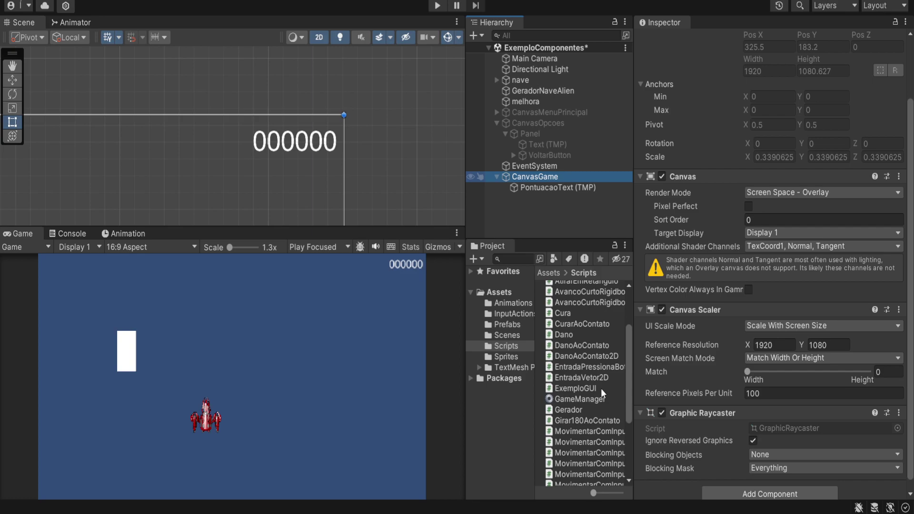
- Add a TextMeshPro text object under CanvasGame and name it TempoText (TMP)
{"action": "left_click", "coordinate": [761, 206]}
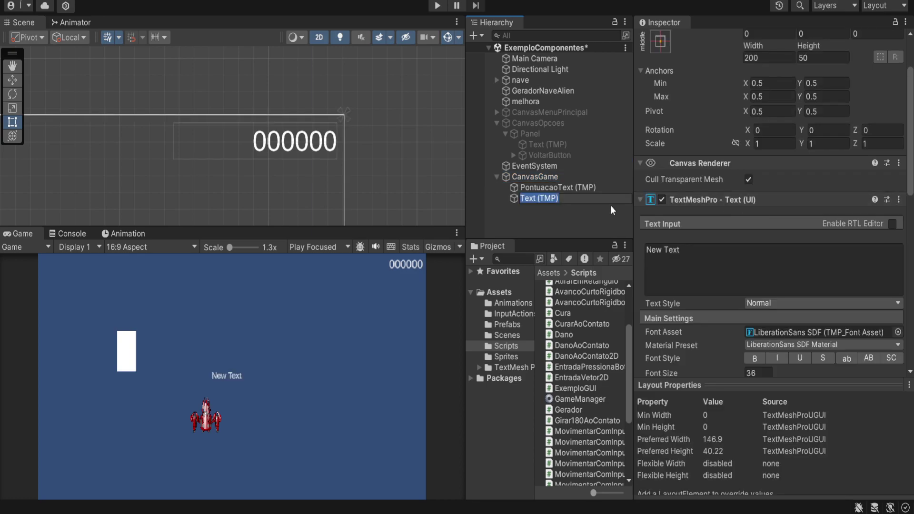
{"action": "key", "text": "Left"}
{"action": "type", "text": "Tempo"}
{"action": "key", "text": "Return"}
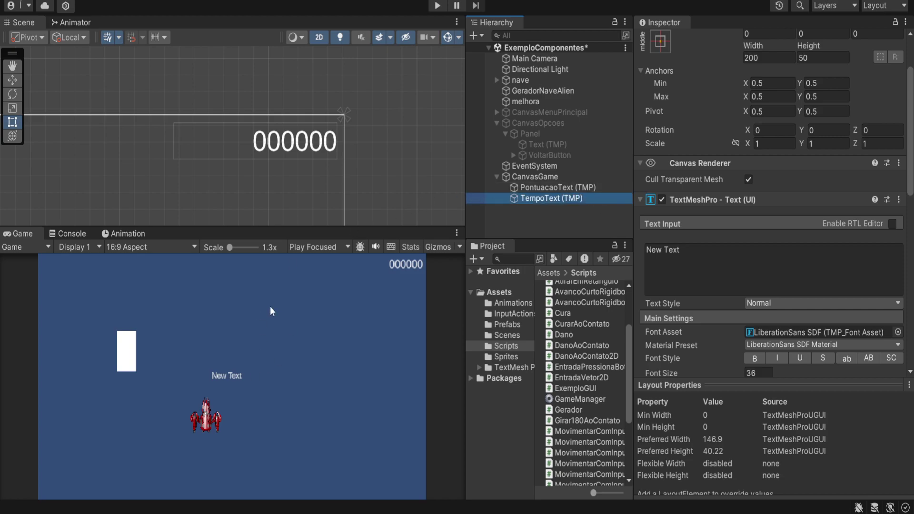
- Anchor TempoText to the top center of the canvas, applying the preset to its pivot and position as well
{"action": "left_click", "coordinate": [524, 187]}
{"action": "left_click", "coordinate": [531, 198]}
{"action": "key", "text": "f"}
{"action": "scroll", "coordinate": [193, 167], "scroll_direction": "down", "scroll_amount": 5}
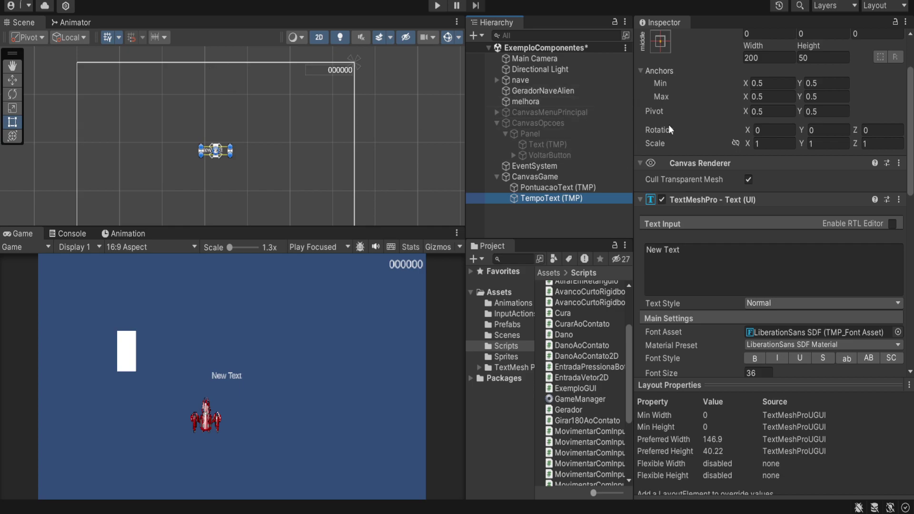
{"action": "scroll", "coordinate": [671, 127], "scroll_direction": "up", "scroll_amount": 3}
{"action": "left_click", "coordinate": [556, 188]}
{"action": "left_click", "coordinate": [546, 198]}
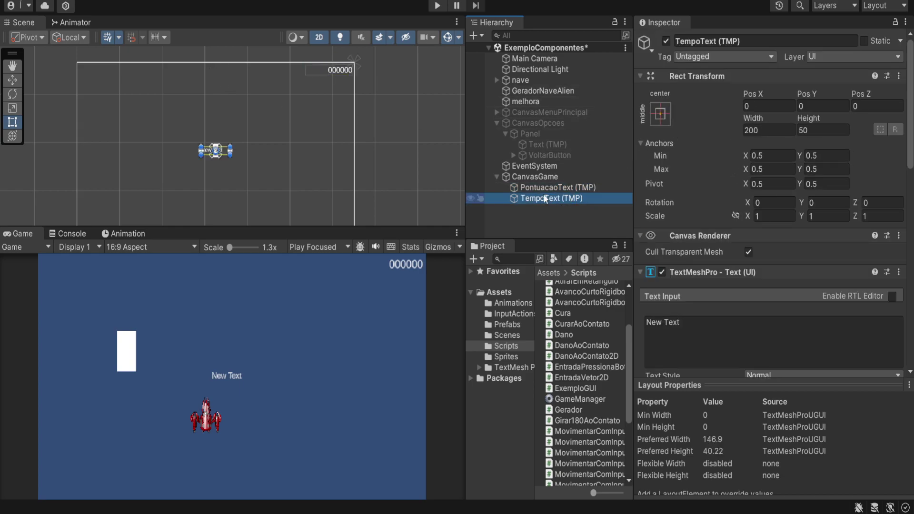
{"action": "left_click", "coordinate": [665, 114]}
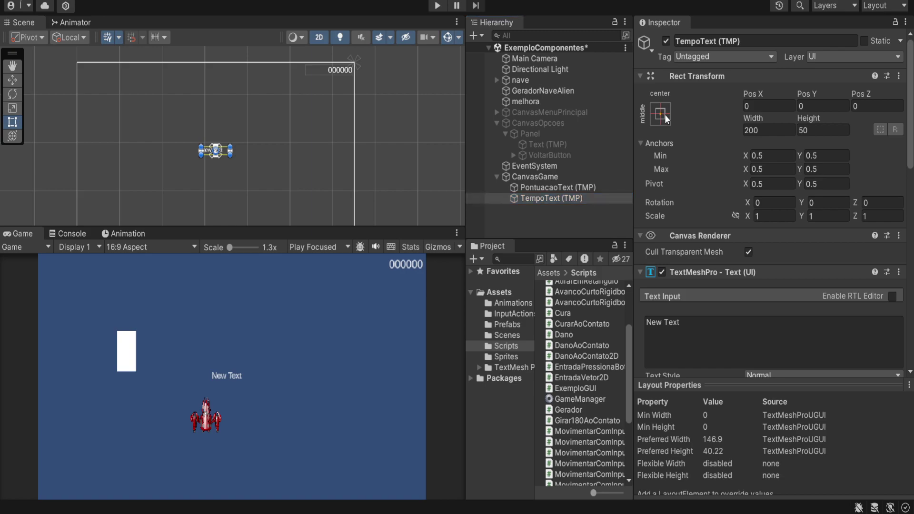
{"action": "left_click", "coordinate": [727, 220], "text": "alt+shift"}
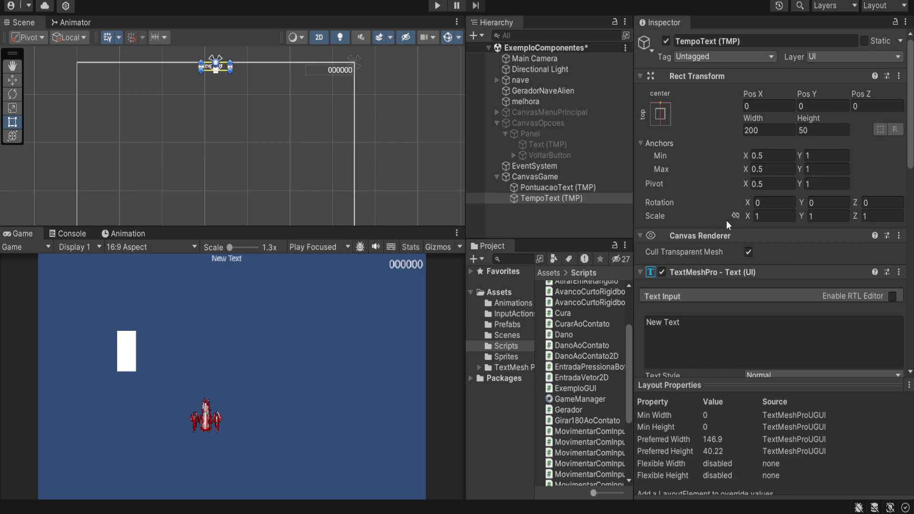
- Move TempoText down from the canvas's top edge to a Pos Y of about -14
{"action": "left_click", "coordinate": [547, 181]}
{"action": "left_click", "coordinate": [547, 197]}
{"action": "key", "text": "f"}
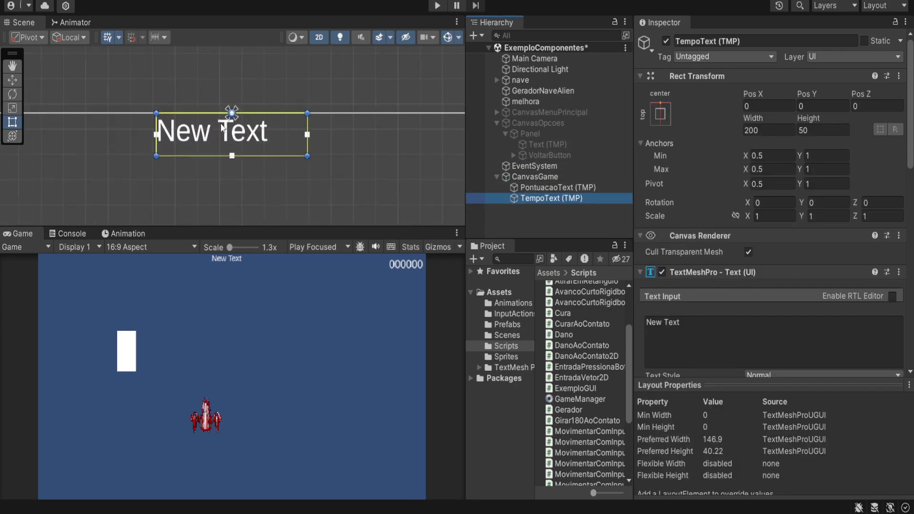
{"action": "left_click", "coordinate": [12, 80]}
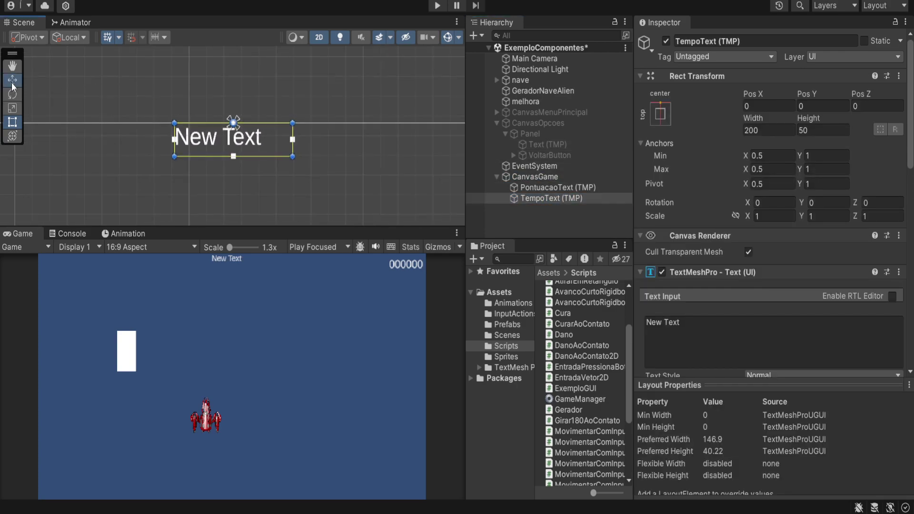
{"action": "left_click_drag", "start_coordinate": [230, 69], "coordinate": [233, 78]}
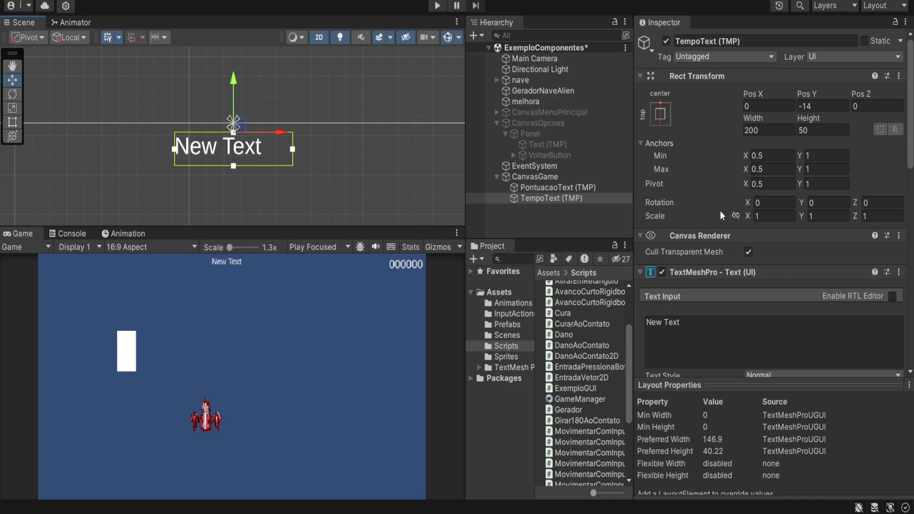
- Set the TempoText font size to 50 and widen its box on the right side to about 322 units
{"action": "scroll", "coordinate": [711, 211], "scroll_direction": "down", "scroll_amount": 10}
{"action": "left_click", "coordinate": [756, 192]}
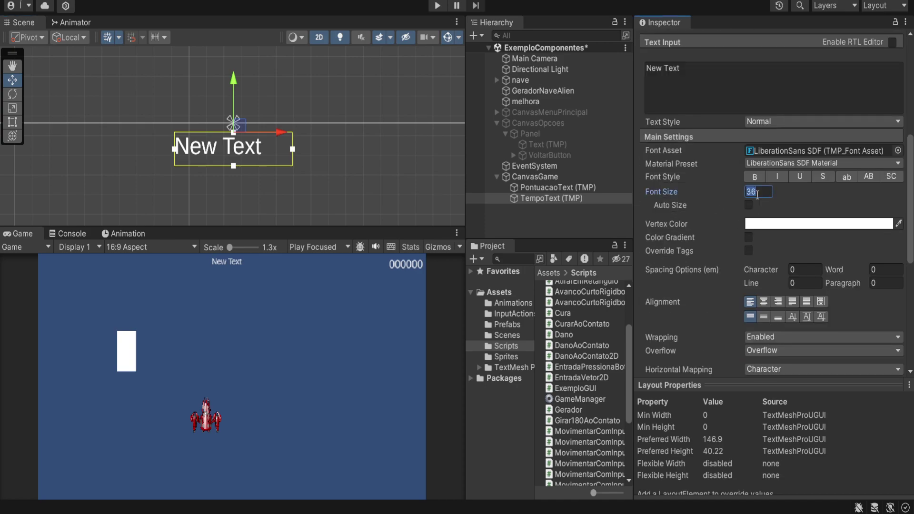
{"action": "type", "text": "50"}
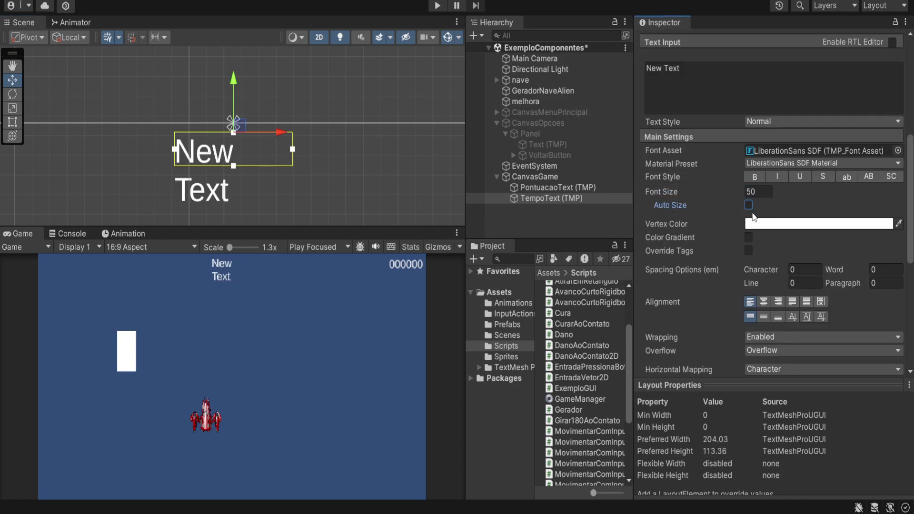
{"action": "left_click", "coordinate": [12, 122]}
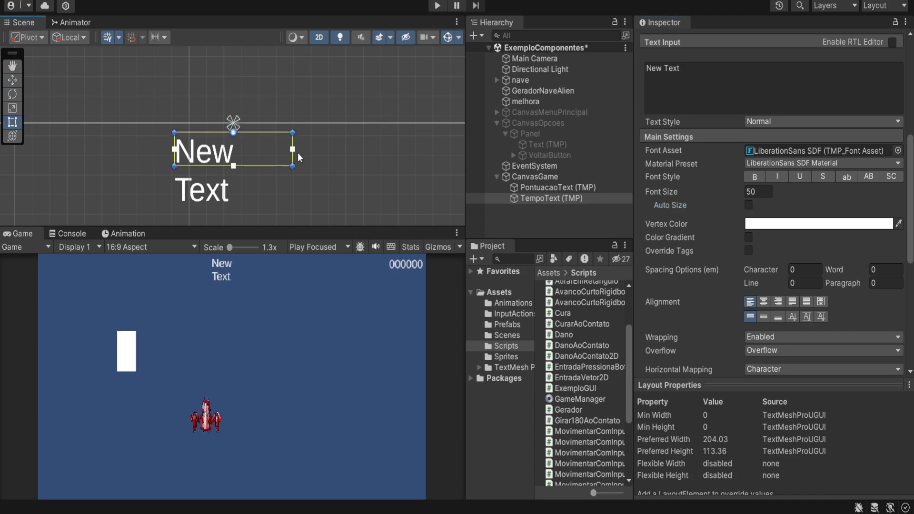
{"action": "left_click_drag", "start_coordinate": [293, 153], "coordinate": [365, 149]}
- Align the TempoText content to the horizontal center and vertical middle of its box
{"action": "scroll", "coordinate": [782, 245], "scroll_direction": "down", "scroll_amount": 3}
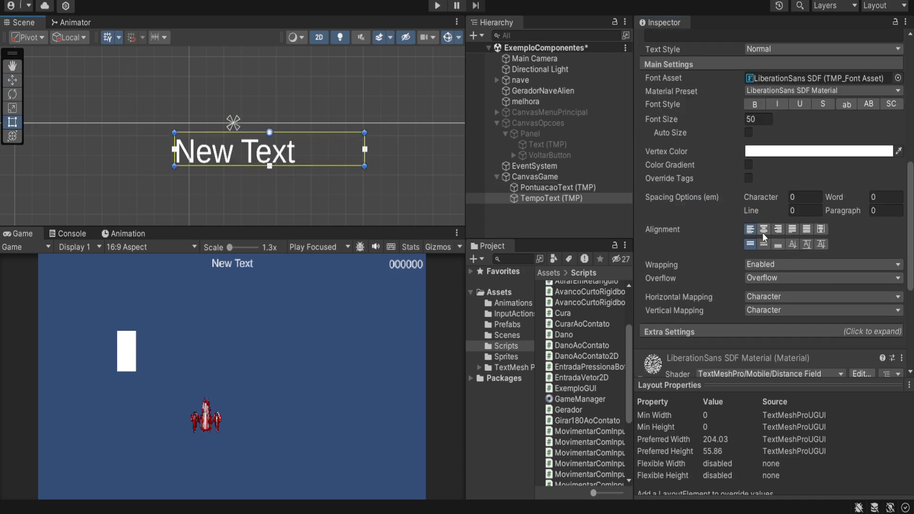
{"action": "left_click", "coordinate": [764, 230]}
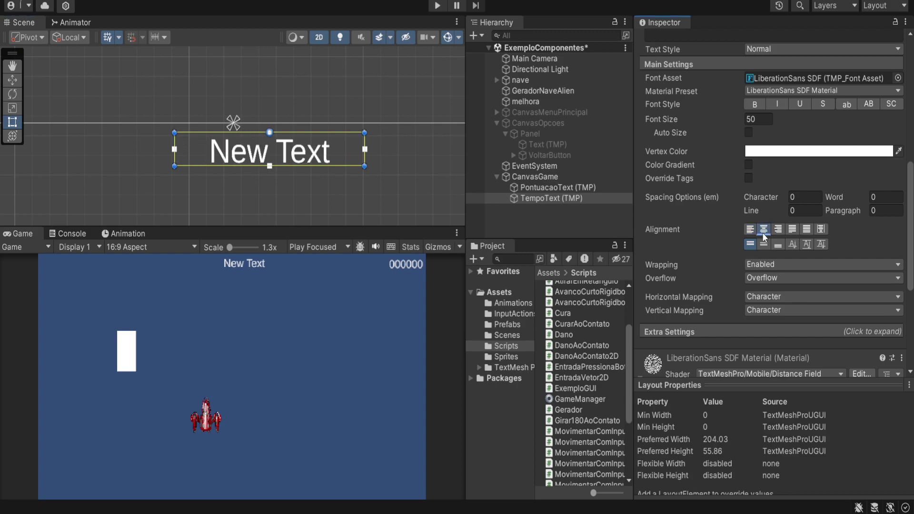
{"action": "left_click", "coordinate": [764, 245]}
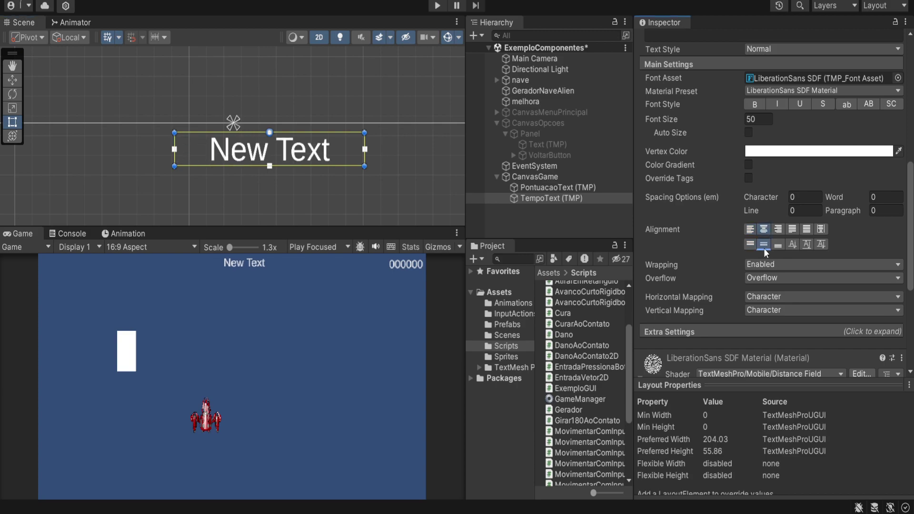
- Replace the TempoText content with 00:00
{"action": "scroll", "coordinate": [733, 200], "scroll_direction": "up", "scroll_amount": 6}
{"action": "left_click", "coordinate": [713, 152]}
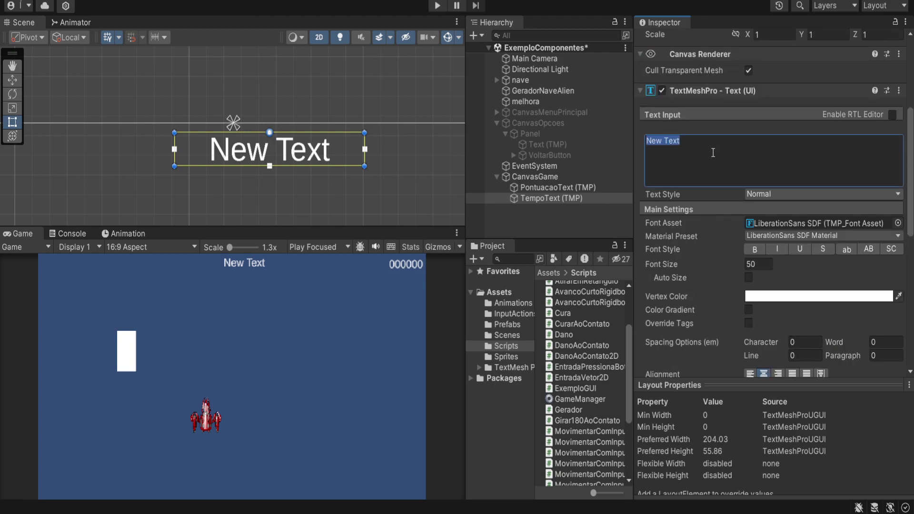
{"action": "type", "text": "00:00"}
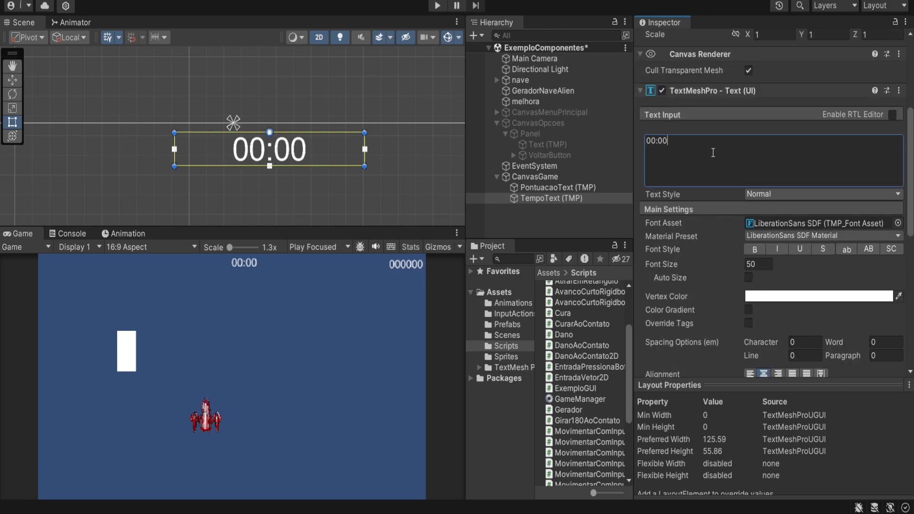
- Reapply the top-center anchor preset with pivot and position so the widened TempoText is centered on the canvas
{"action": "left_click", "coordinate": [762, 263]}
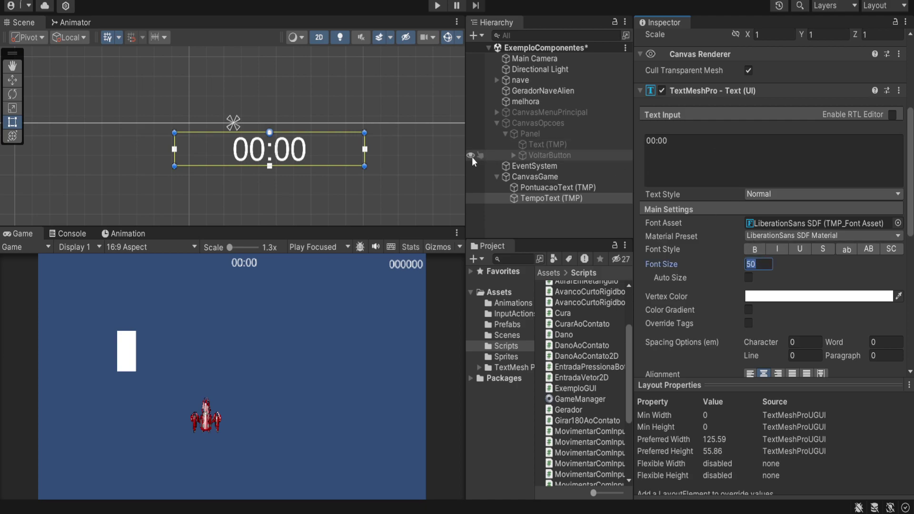
{"action": "left_click", "coordinate": [562, 166]}
{"action": "left_click", "coordinate": [559, 197]}
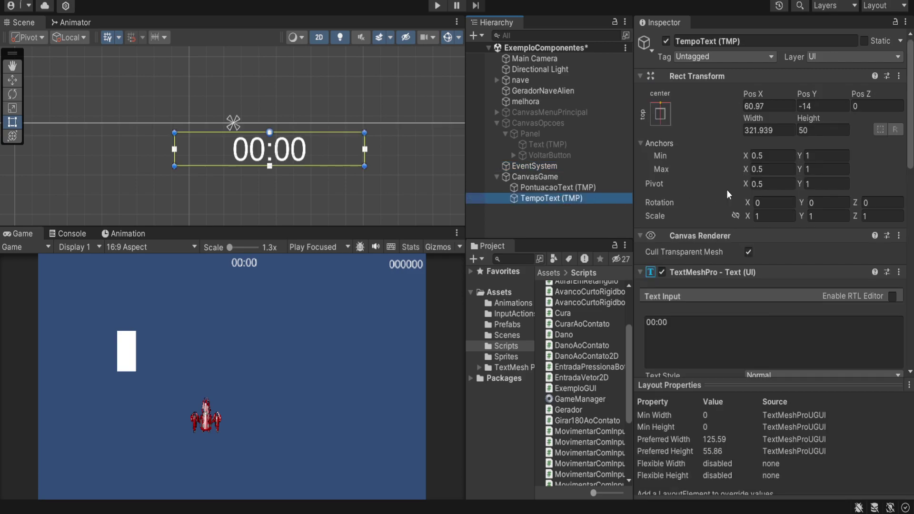
{"action": "left_click", "coordinate": [686, 141]}
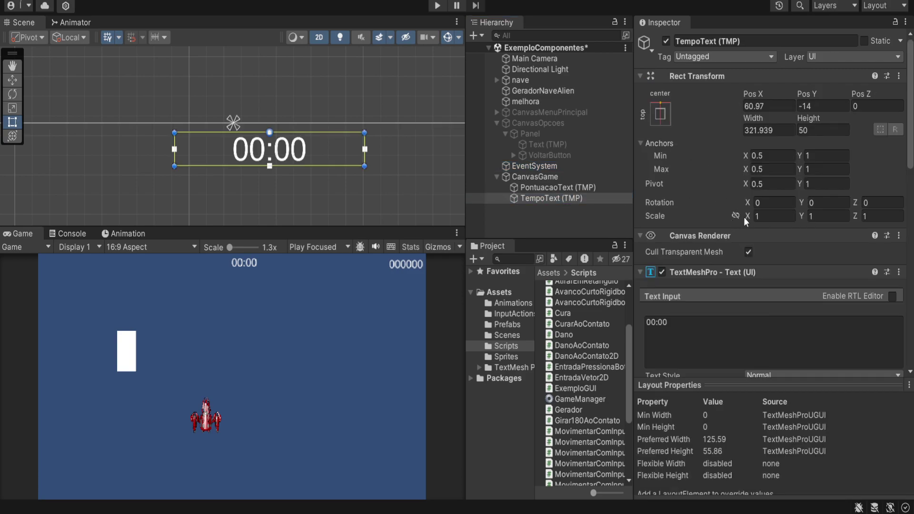
{"action": "key", "text": "ctrl+z"}
{"action": "key", "text": "ctrl+z"}
{"action": "key", "text": "ctrl+y"}
- Move TempoText down from the top edge and set its Pos Y to -14, matching PontuacaoText
{"action": "left_click", "coordinate": [13, 79]}
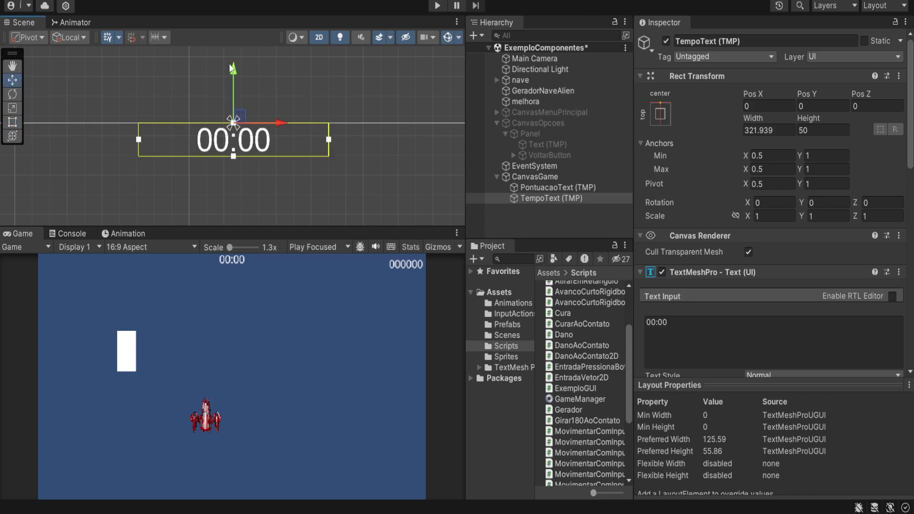
{"action": "left_click", "coordinate": [229, 78]}
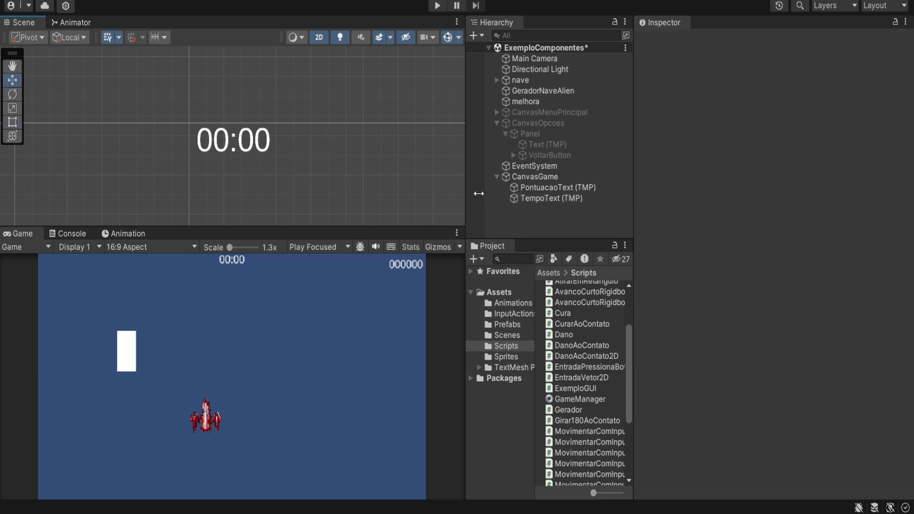
{"action": "left_click", "coordinate": [533, 199]}
{"action": "left_click_drag", "start_coordinate": [234, 72], "coordinate": [236, 82]}
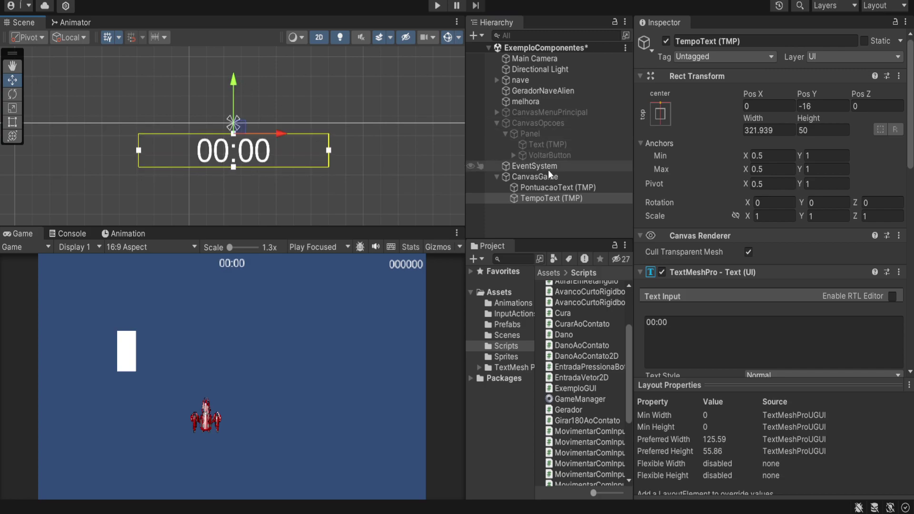
{"action": "left_click", "coordinate": [552, 187]}
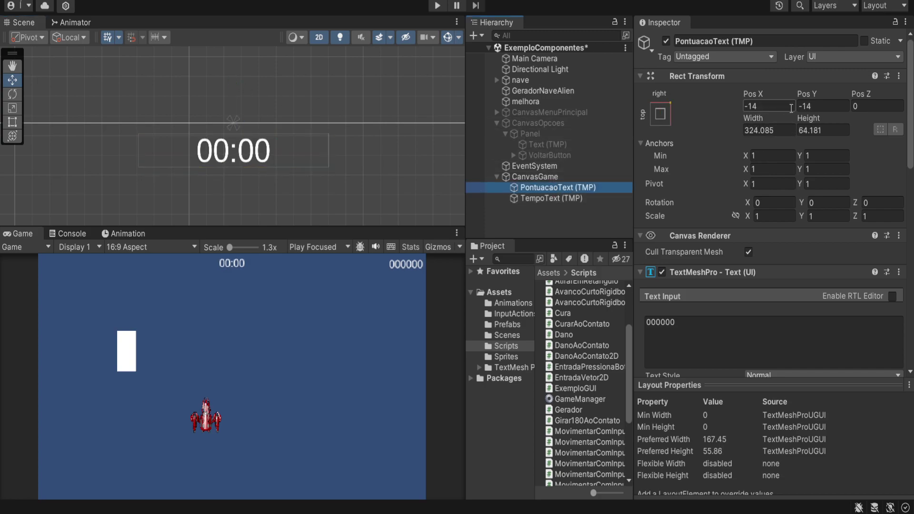
{"action": "left_click", "coordinate": [560, 199]}
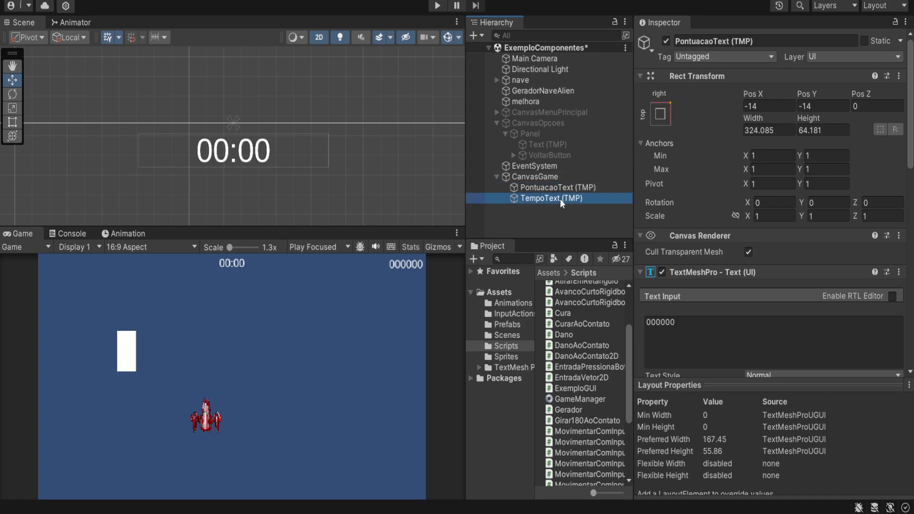
{"action": "left_click", "coordinate": [812, 107]}
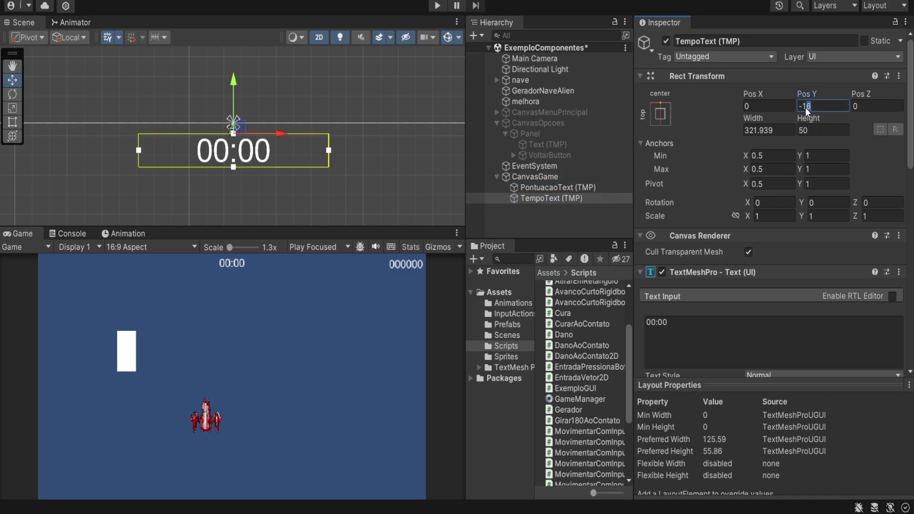
{"action": "type", "text": "14"}
{"action": "key", "text": "Tab"}
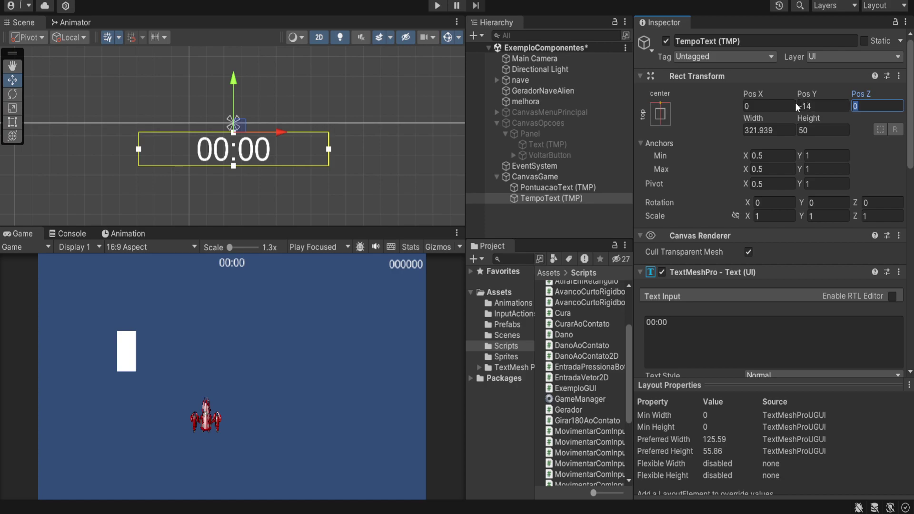
- Examine the properties of CanvasGame and its PontuacaoText and TempoText children
{"action": "left_click", "coordinate": [558, 188]}
{"action": "left_click", "coordinate": [551, 177]}
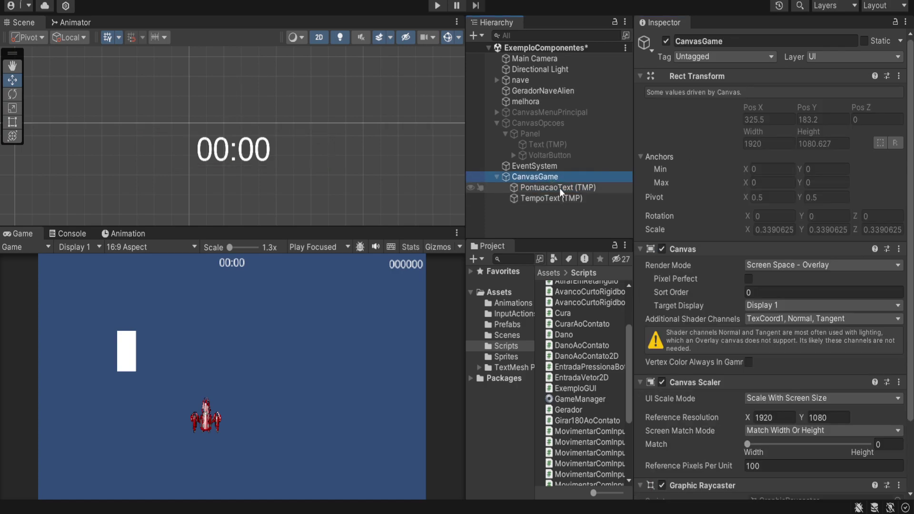
{"action": "left_click", "coordinate": [559, 189]}
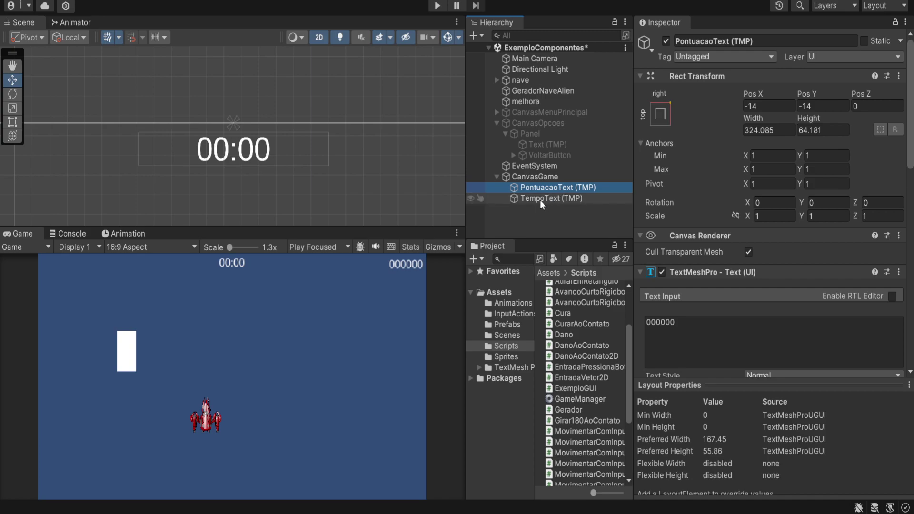
{"action": "left_click", "coordinate": [540, 199]}
{"action": "left_click", "coordinate": [547, 189]}
{"action": "left_click", "coordinate": [546, 199]}
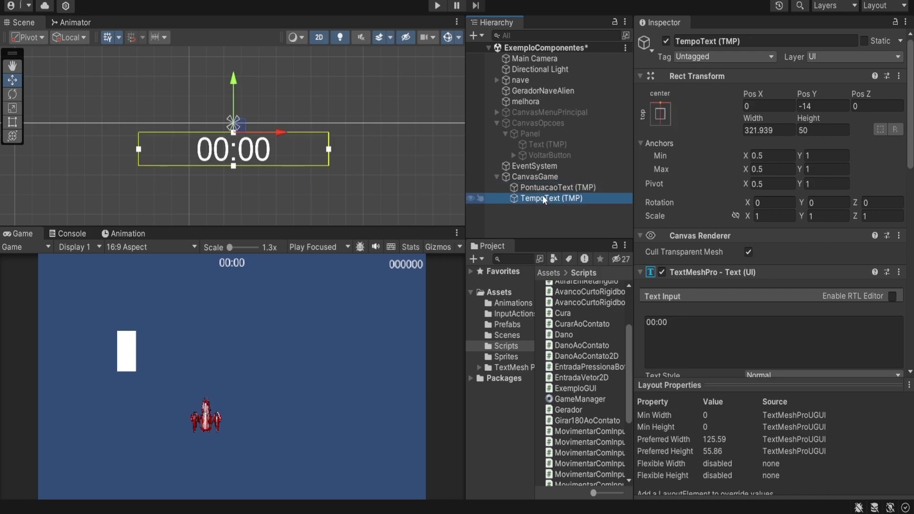
{"action": "left_click", "coordinate": [556, 231]}
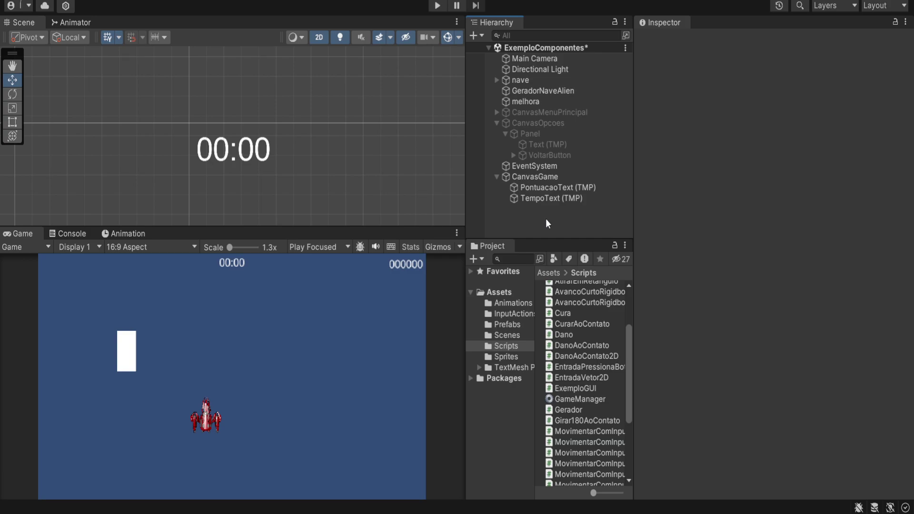
{"action": "left_click", "coordinate": [557, 197]}
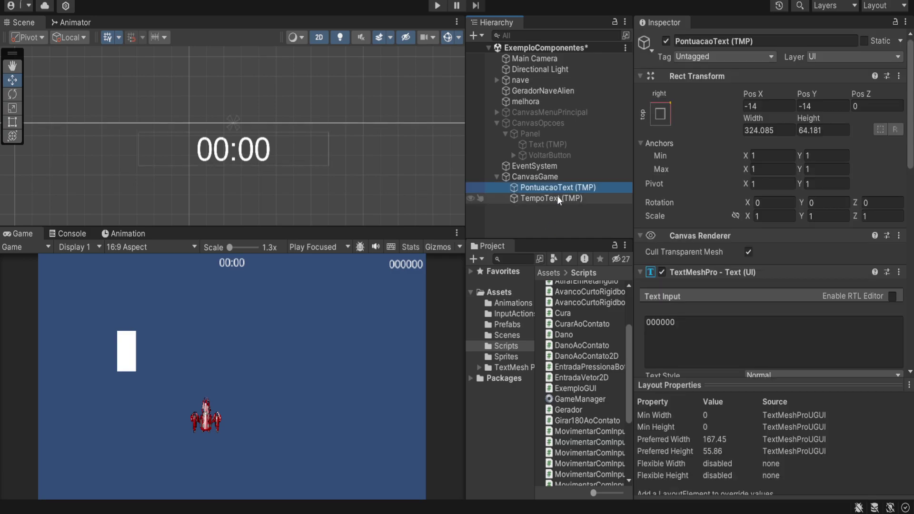
{"action": "left_click", "coordinate": [536, 176]}
{"action": "left_click", "coordinate": [536, 165]}
{"action": "left_click", "coordinate": [543, 177]}
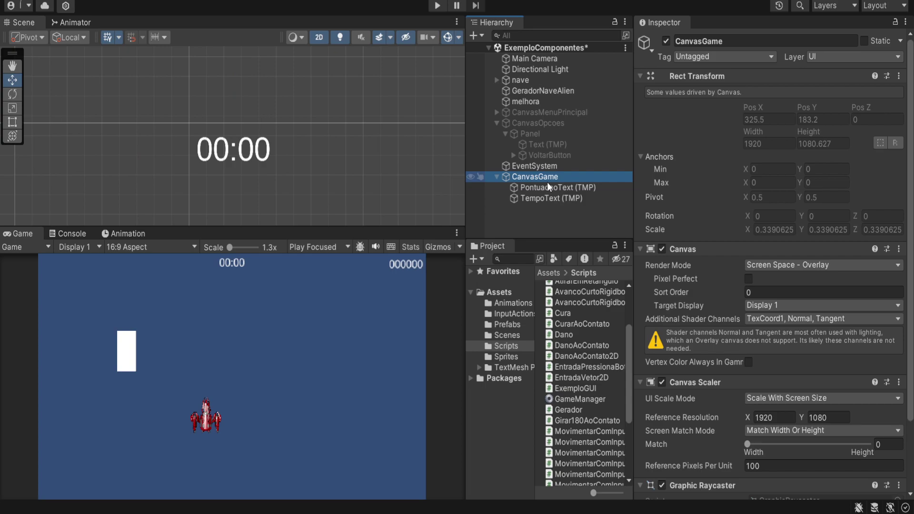
{"action": "left_click", "coordinate": [545, 198]}
{"action": "left_click", "coordinate": [545, 187]}
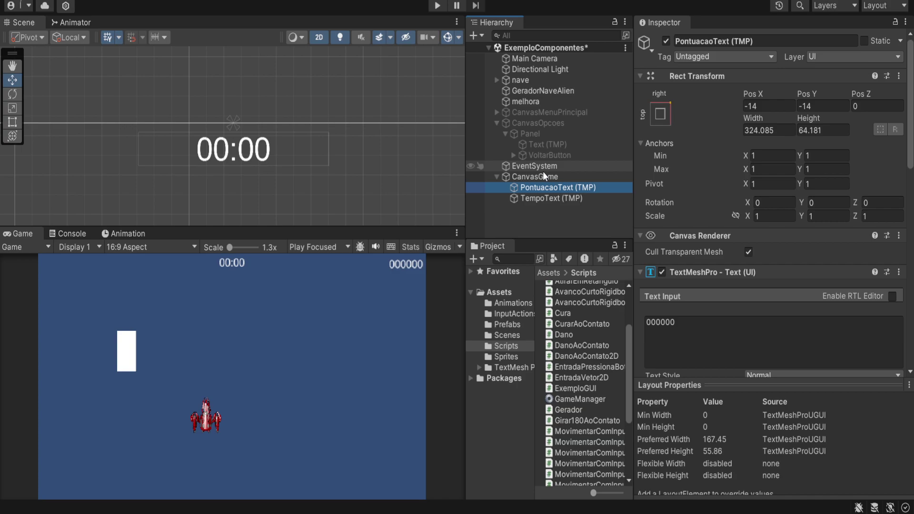
{"action": "left_click", "coordinate": [576, 196]}
{"action": "left_click", "coordinate": [569, 187]}
{"action": "left_click", "coordinate": [548, 167]}
{"action": "left_click", "coordinate": [548, 177]}
{"action": "left_click", "coordinate": [555, 196]}
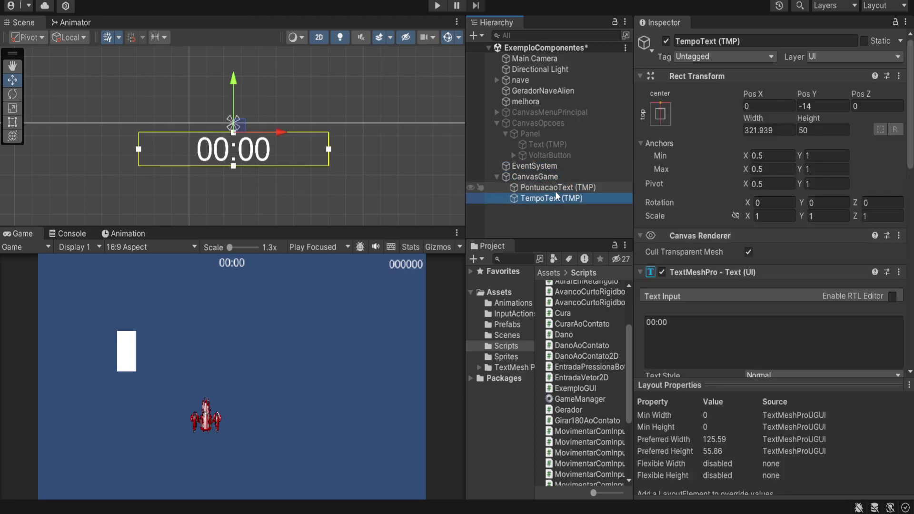
- Compare the component settings of EventSystem, CanvasGame and its two text children
{"action": "left_click", "coordinate": [556, 189]}
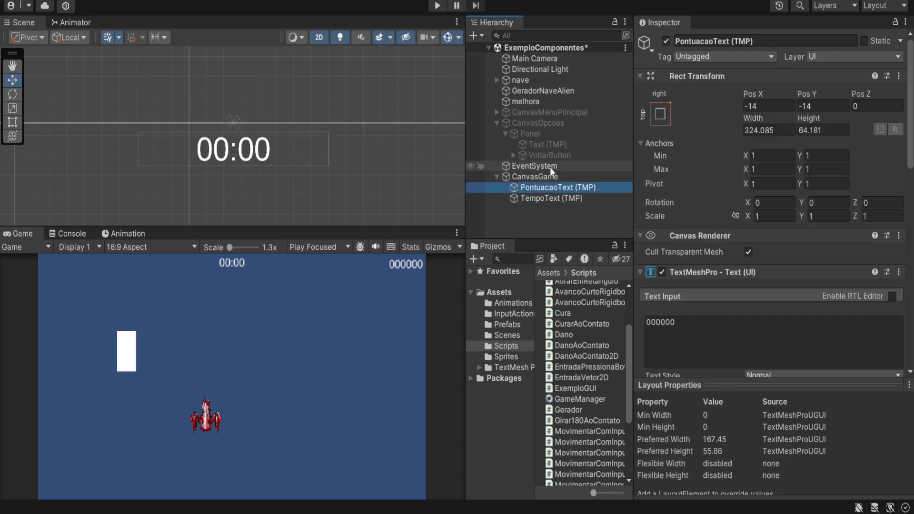
{"action": "left_click", "coordinate": [550, 167]}
{"action": "left_click", "coordinate": [546, 177]}
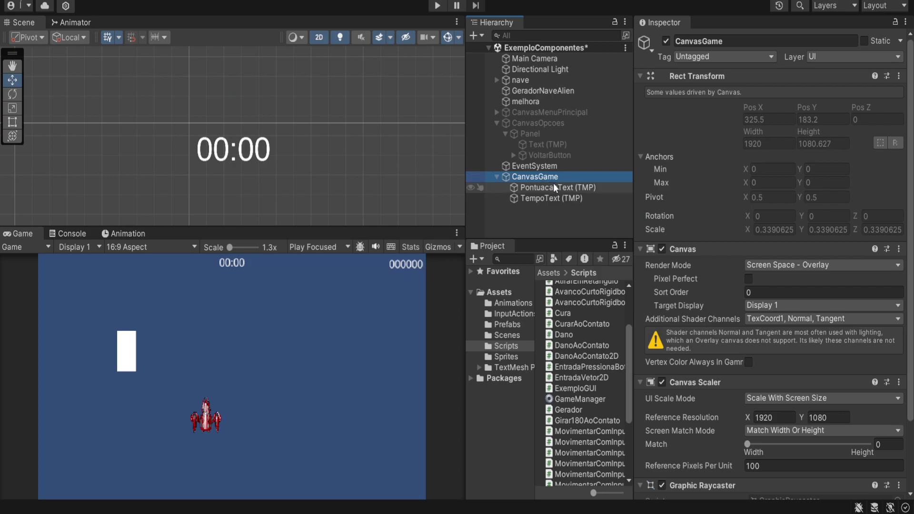
{"action": "left_click", "coordinate": [548, 195]}
{"action": "left_click", "coordinate": [551, 185]}
{"action": "left_click", "coordinate": [547, 165]}
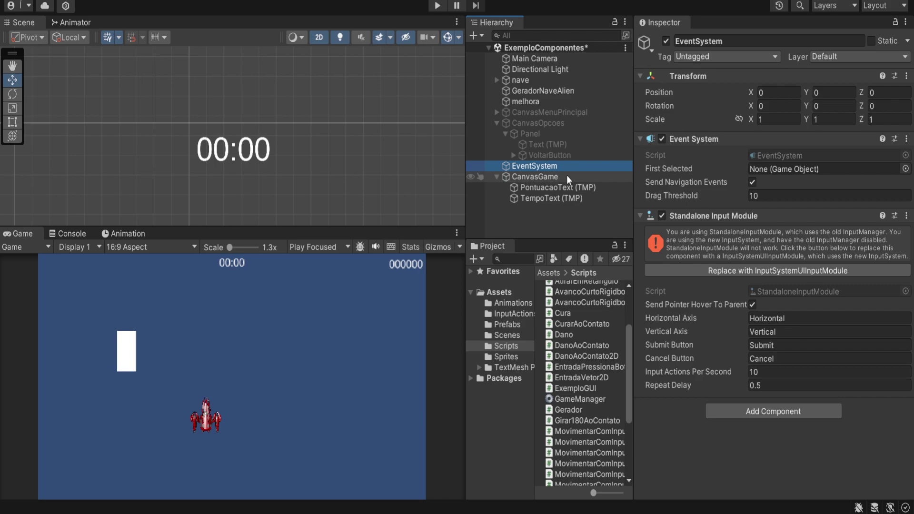
{"action": "left_click", "coordinate": [567, 176]}
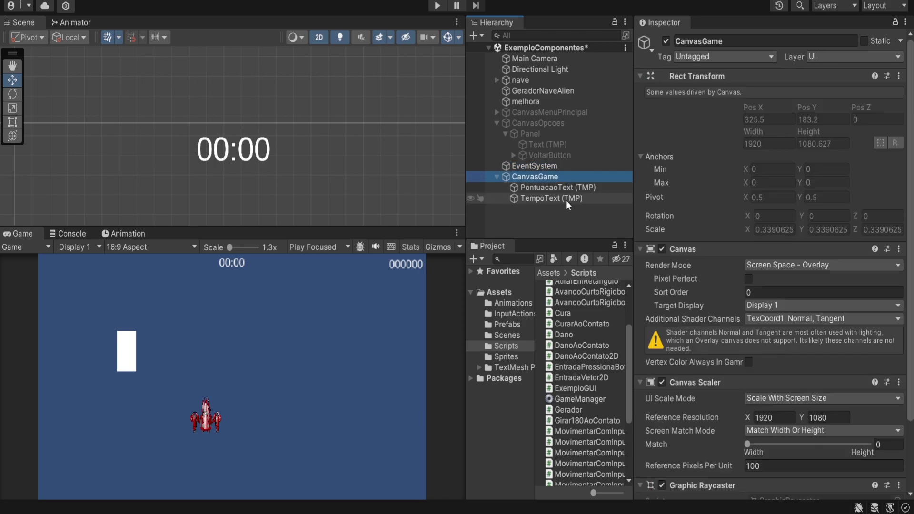
- Browse the scripts in the Assets/Scripts folder, previewing code such as Gerador, AplicarForca and Cura
{"action": "scroll", "coordinate": [570, 351], "scroll_direction": "down", "scroll_amount": 4}
{"action": "scroll", "coordinate": [571, 350], "scroll_direction": "up", "scroll_amount": 5}
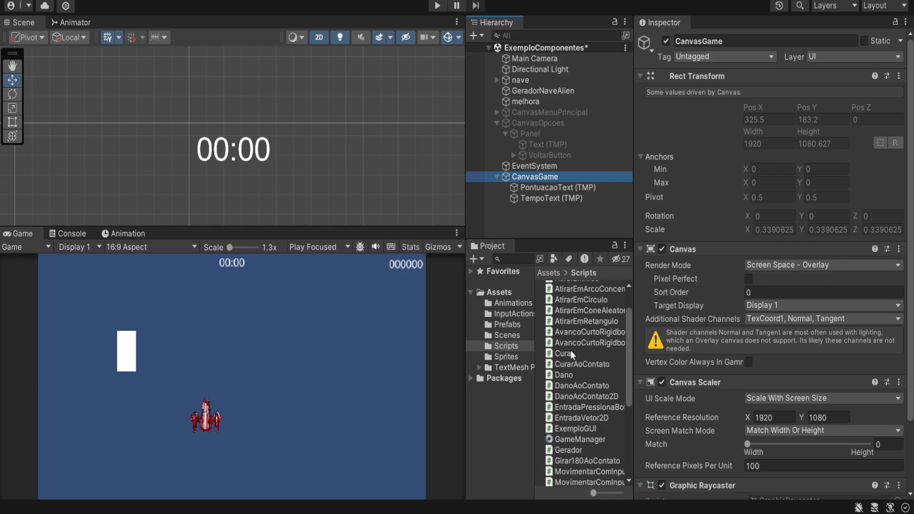
{"action": "scroll", "coordinate": [570, 351], "scroll_direction": "down", "scroll_amount": 3}
{"action": "left_click", "coordinate": [587, 357]}
{"action": "left_click", "coordinate": [583, 368]}
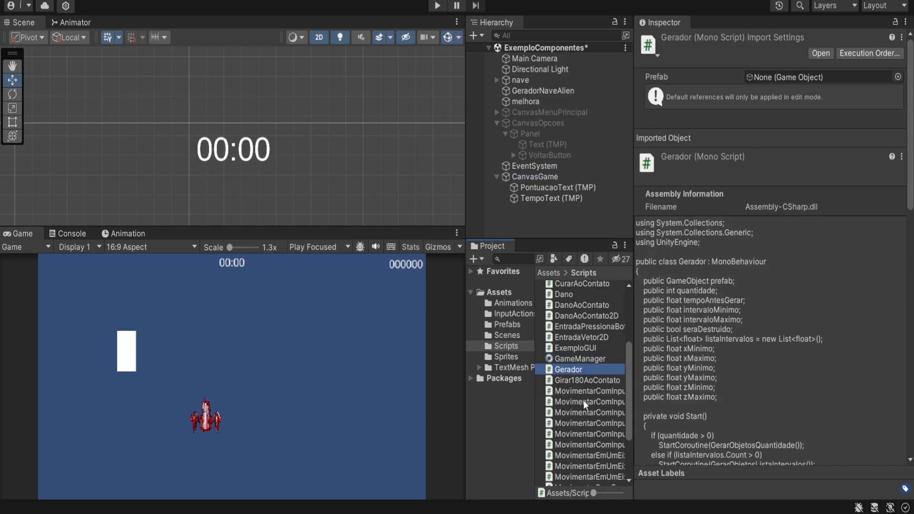
{"action": "left_click", "coordinate": [584, 401]}
{"action": "scroll", "coordinate": [591, 403], "scroll_direction": "up", "scroll_amount": 4}
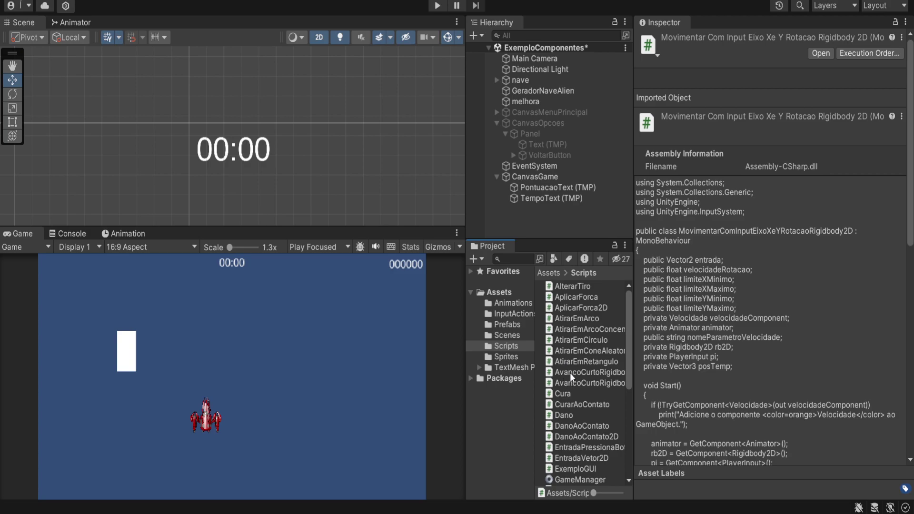
{"action": "left_click", "coordinate": [579, 350]}
{"action": "left_click", "coordinate": [582, 328]}
{"action": "left_click", "coordinate": [582, 298]}
{"action": "scroll", "coordinate": [595, 333], "scroll_direction": "down", "scroll_amount": 5}
{"action": "scroll", "coordinate": [602, 340], "scroll_direction": "up", "scroll_amount": 5}
{"action": "scroll", "coordinate": [602, 340], "scroll_direction": "down", "scroll_amount": 5}
{"action": "scroll", "coordinate": [602, 340], "scroll_direction": "up", "scroll_amount": 4}
{"action": "scroll", "coordinate": [601, 341], "scroll_direction": "down", "scroll_amount": 1}
{"action": "scroll", "coordinate": [601, 341], "scroll_direction": "down", "scroll_amount": 4}
{"action": "scroll", "coordinate": [601, 341], "scroll_direction": "up", "scroll_amount": 8}
{"action": "scroll", "coordinate": [601, 341], "scroll_direction": "down", "scroll_amount": 4}
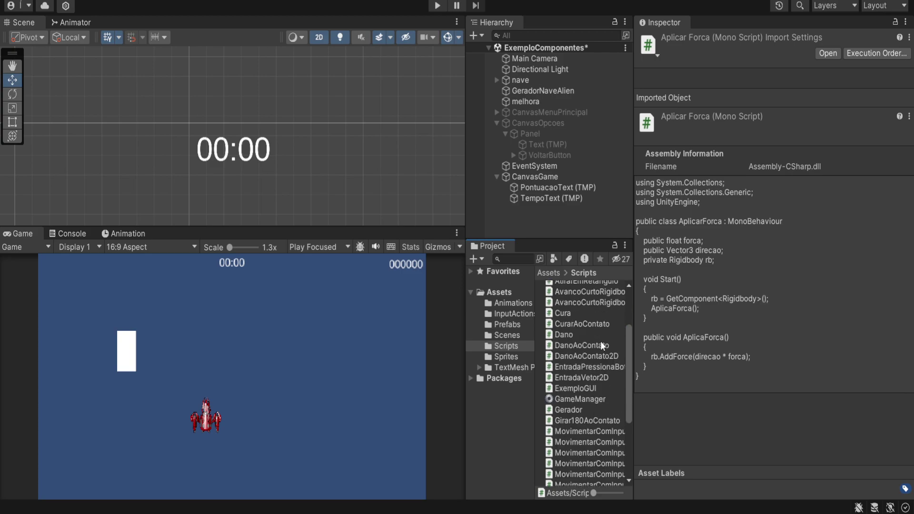
{"action": "scroll", "coordinate": [601, 341], "scroll_direction": "down", "scroll_amount": 4}
{"action": "scroll", "coordinate": [601, 341], "scroll_direction": "up", "scroll_amount": 4}
{"action": "left_click", "coordinate": [593, 324]}
{"action": "left_click", "coordinate": [586, 310]}
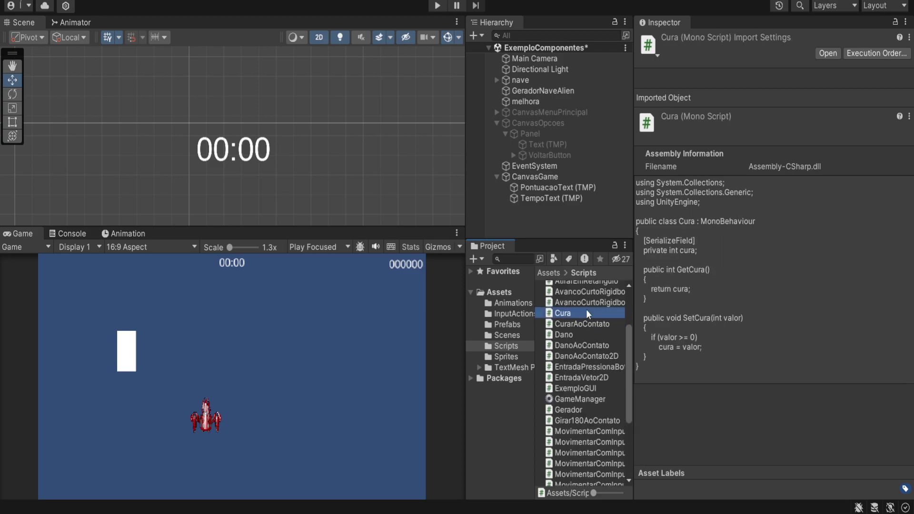
- Review the GameManager script's code and its Tempo Text and Pontuacao Text reference fields
{"action": "left_click", "coordinate": [595, 399]}
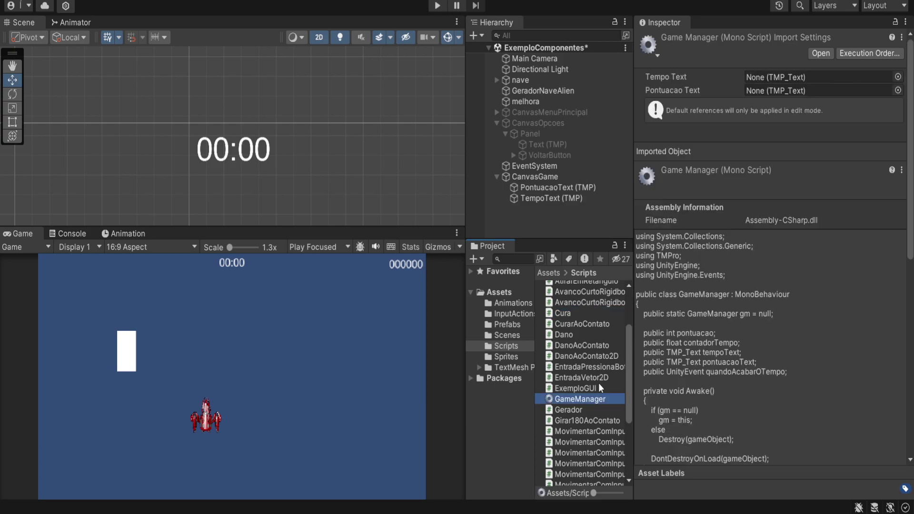
{"action": "scroll", "coordinate": [596, 384], "scroll_direction": "down", "scroll_amount": 3}
{"action": "left_click", "coordinate": [586, 382]}
{"action": "left_click", "coordinate": [581, 322]}
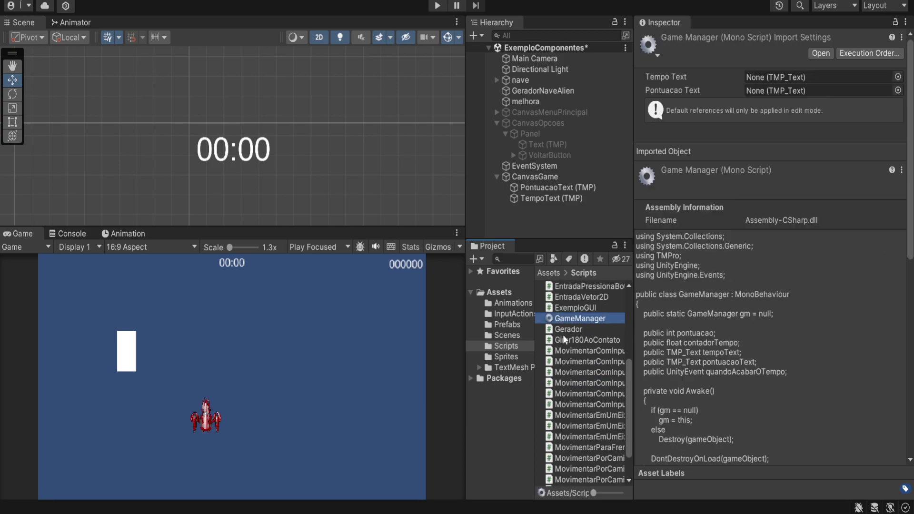
{"action": "left_click", "coordinate": [590, 351]}
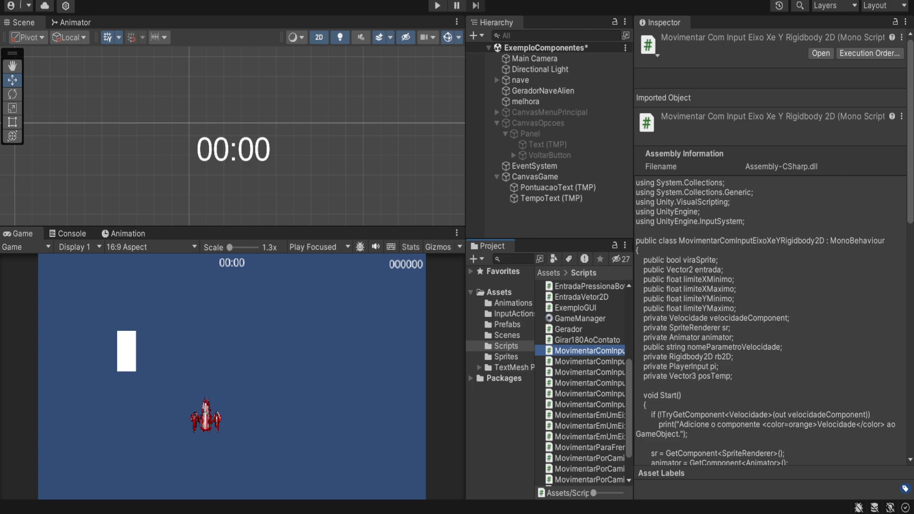
- Examine the TextMeshPro component and text content of PontuacaoText, comparing it with TempoText and CanvasGame
{"action": "left_click", "coordinate": [552, 190]}
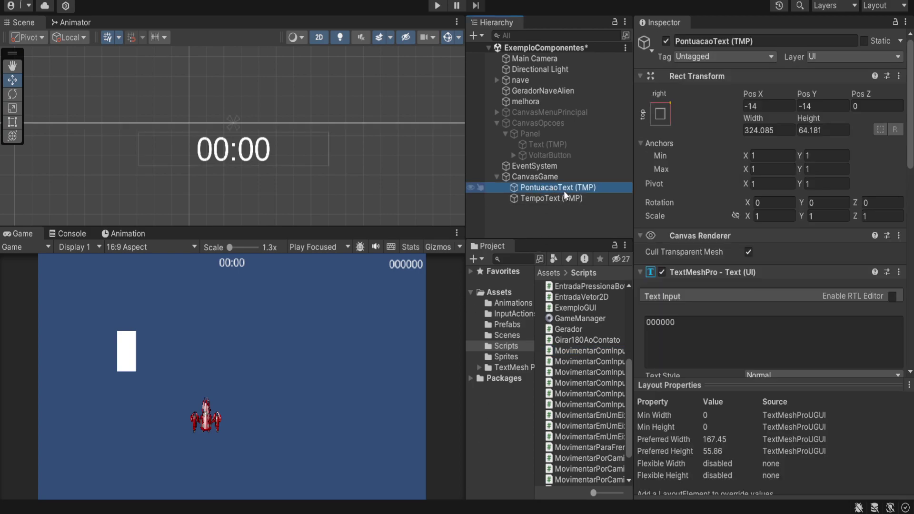
{"action": "left_click", "coordinate": [543, 199]}
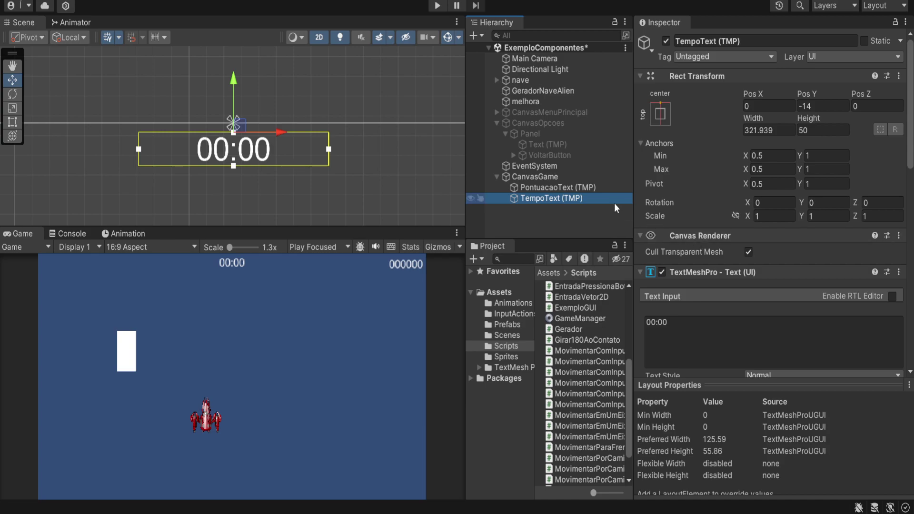
{"action": "left_click", "coordinate": [556, 187]}
{"action": "scroll", "coordinate": [729, 190], "scroll_direction": "down", "scroll_amount": 3}
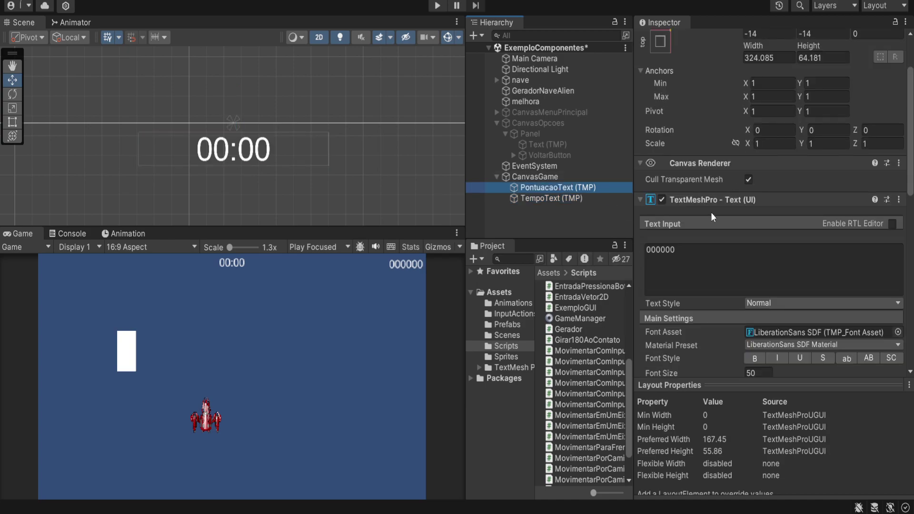
{"action": "left_click", "coordinate": [705, 202]}
{"action": "left_click", "coordinate": [704, 202]}
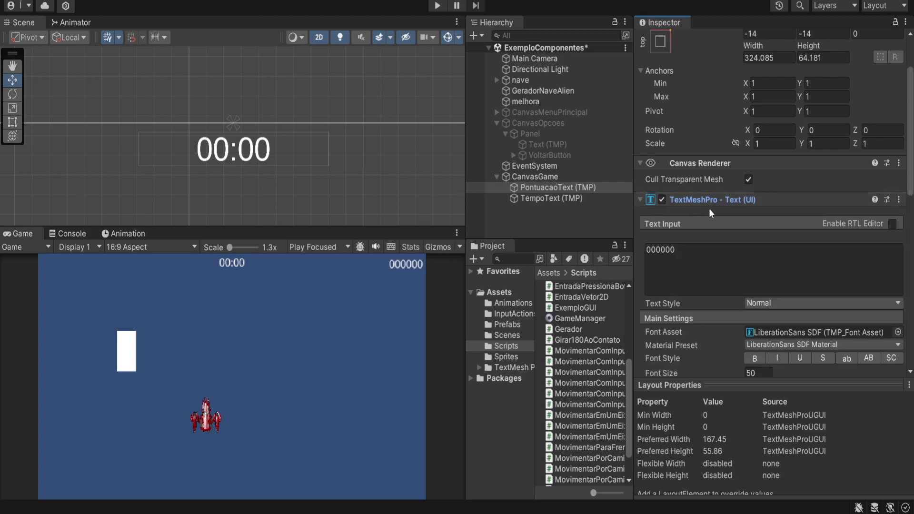
{"action": "left_click_drag", "start_coordinate": [686, 250], "coordinate": [645, 250]}
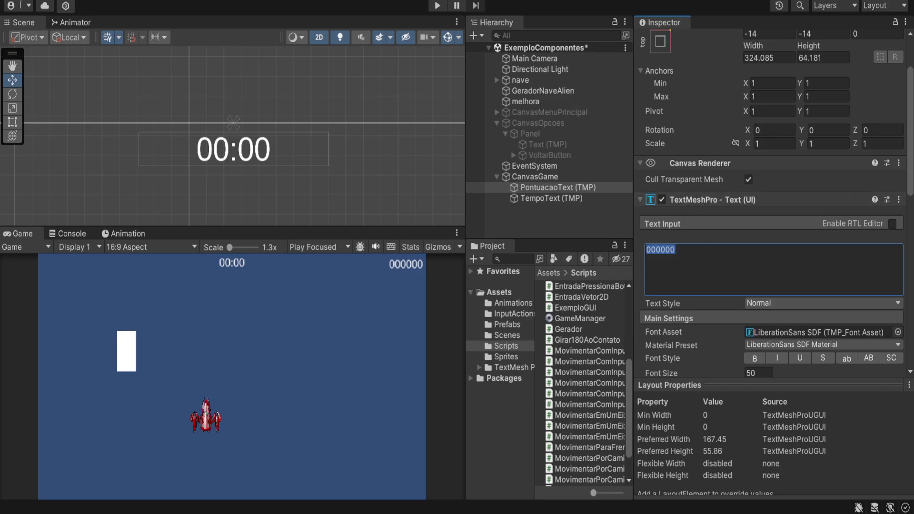
{"action": "left_click", "coordinate": [686, 253]}
{"action": "left_click_drag", "start_coordinate": [680, 260], "coordinate": [651, 249]}
{"action": "left_click", "coordinate": [678, 254]}
{"action": "left_click", "coordinate": [551, 177]}
{"action": "left_click", "coordinate": [554, 197]}
{"action": "left_click", "coordinate": [553, 187]}
{"action": "left_click", "coordinate": [553, 180]}
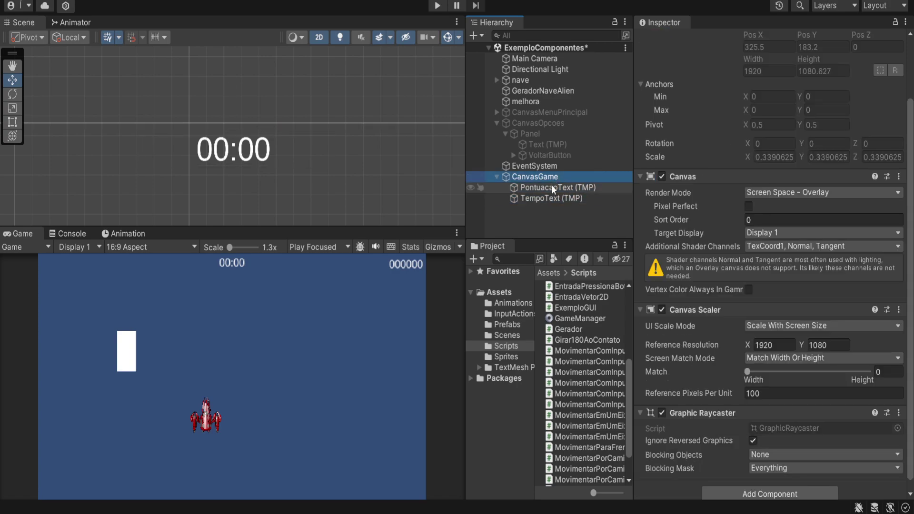
{"action": "left_click", "coordinate": [551, 198]}
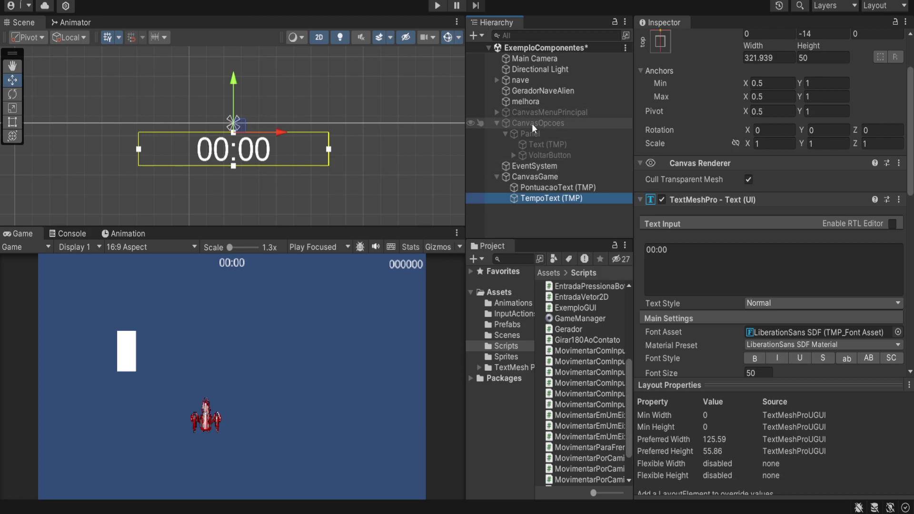
- Create an empty GameObject at the scene root and name it GameManager
{"action": "left_click", "coordinate": [545, 216]}
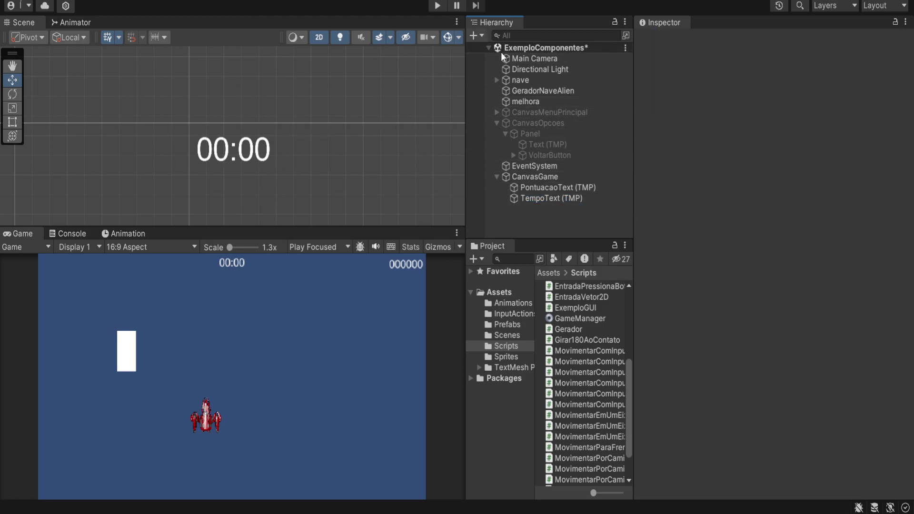
{"action": "key", "text": "ctrl+shift+n"}
{"action": "type", "text": "G"}
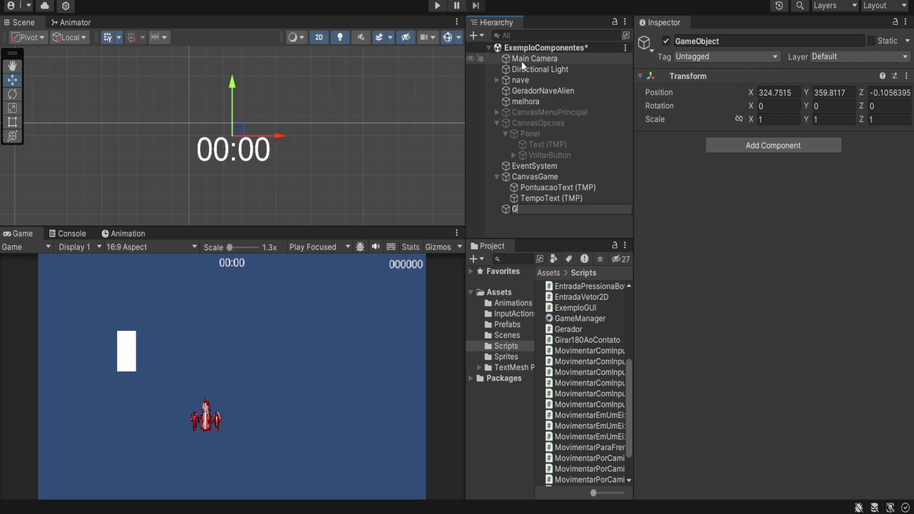
{"action": "type", "text": "ameManager"}
{"action": "key", "text": "Return"}
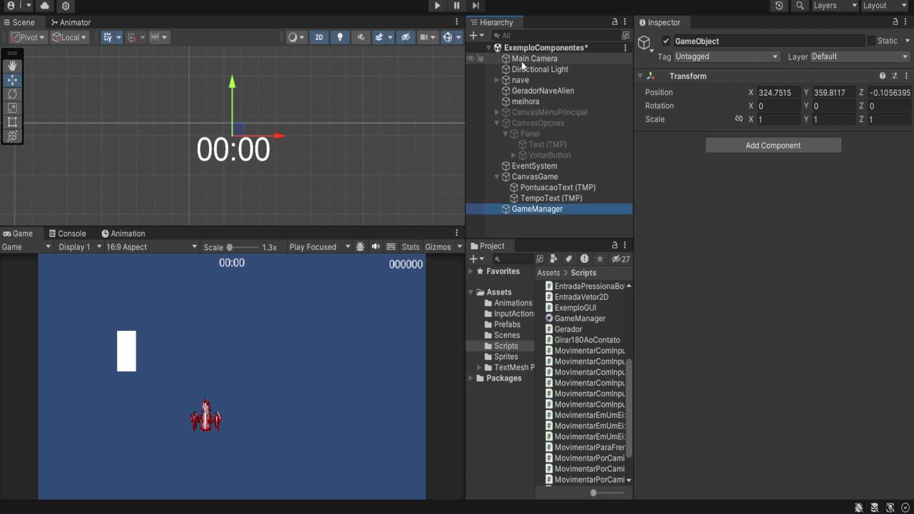
- Set the GameManager object's position to 0, 0, 0
{"action": "left_click", "coordinate": [791, 93]}
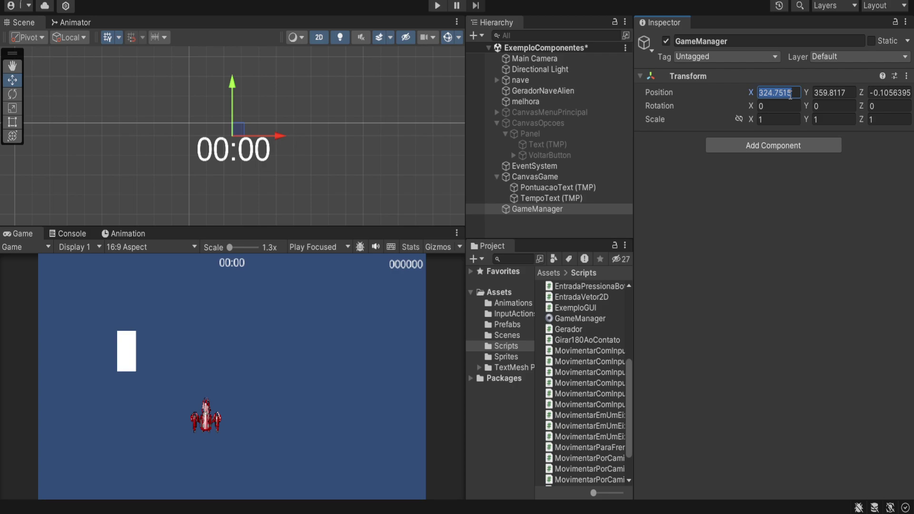
{"action": "type", "text": "0"}
{"action": "left_click", "coordinate": [849, 93]}
{"action": "type", "text": "0"}
{"action": "left_click", "coordinate": [877, 93]}
{"action": "type", "text": "0"}
{"action": "left_click", "coordinate": [831, 107]}
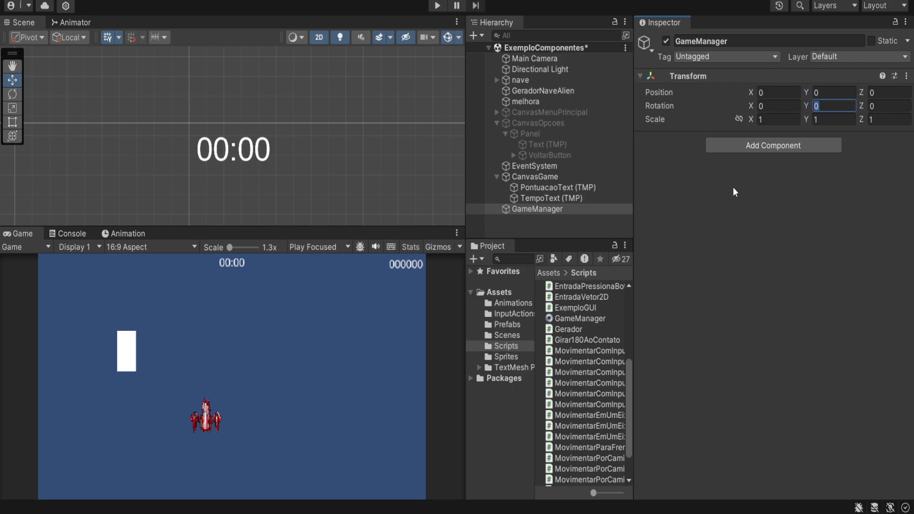
- Attach the GameManager script from the Scripts folder to the GameManager object
{"action": "left_click", "coordinate": [550, 198]}
{"action": "left_click", "coordinate": [547, 208]}
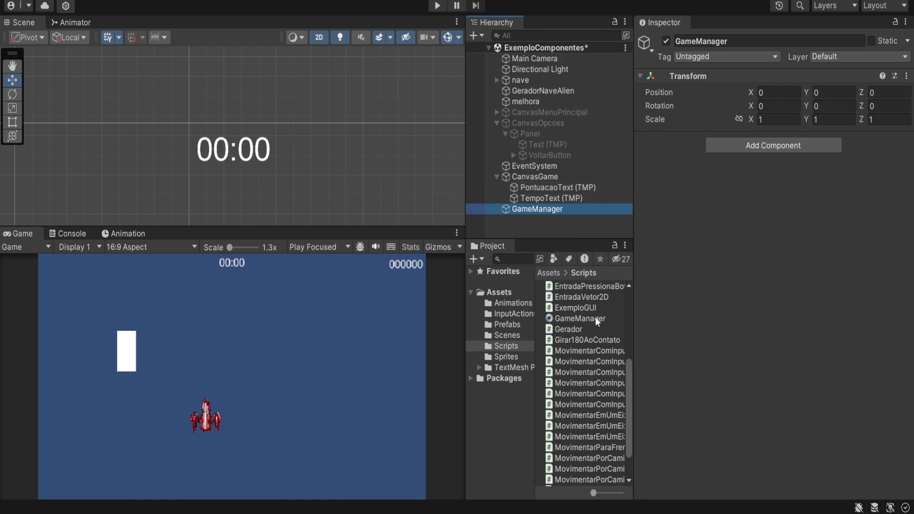
{"action": "left_click_drag", "start_coordinate": [590, 319], "coordinate": [540, 210]}
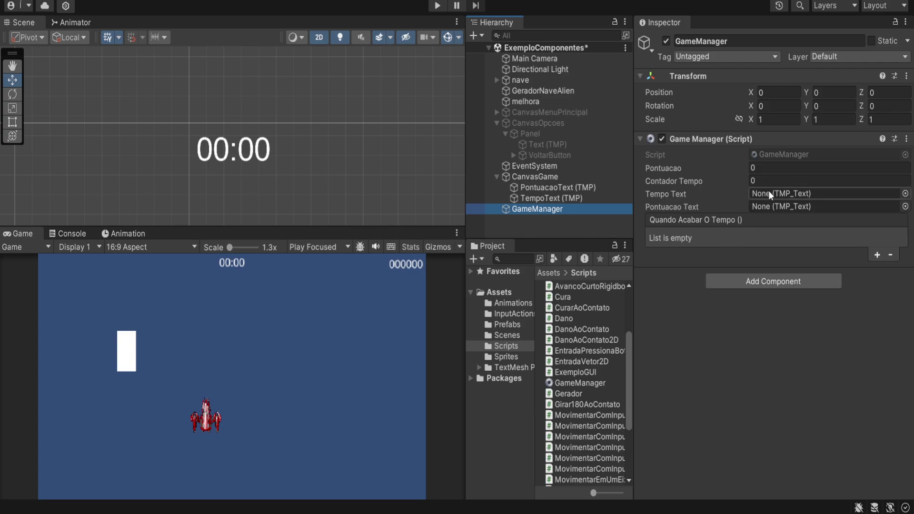
- Assign the TempoText object to the Tempo Text reference of the Game Manager component
{"action": "left_click", "coordinate": [560, 200]}
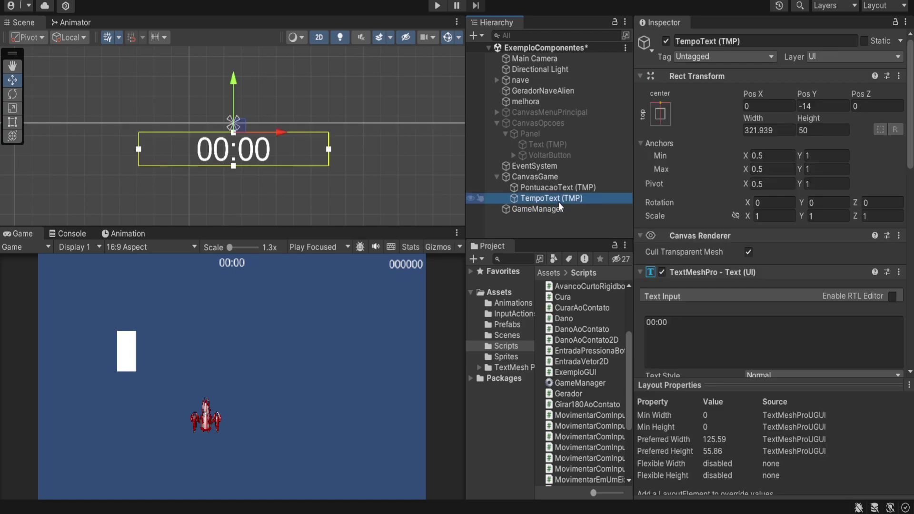
{"action": "left_click", "coordinate": [666, 322]}
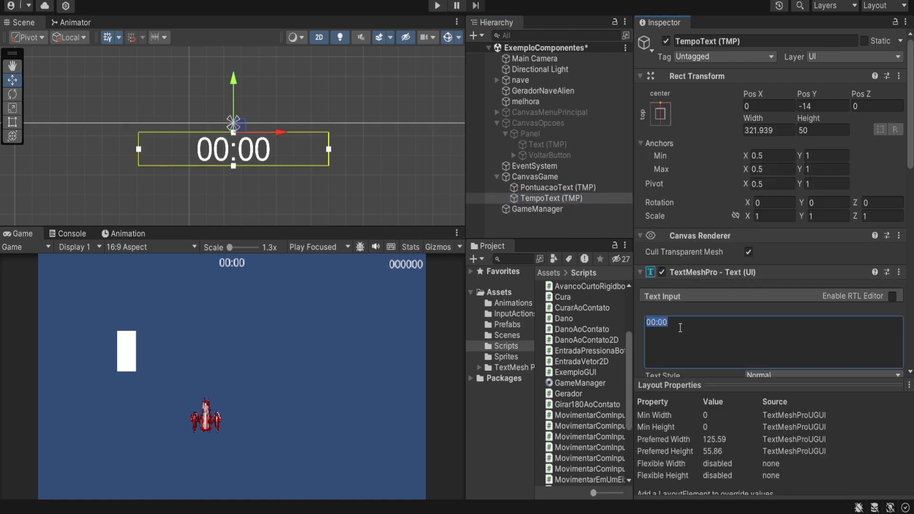
{"action": "left_click", "coordinate": [550, 212]}
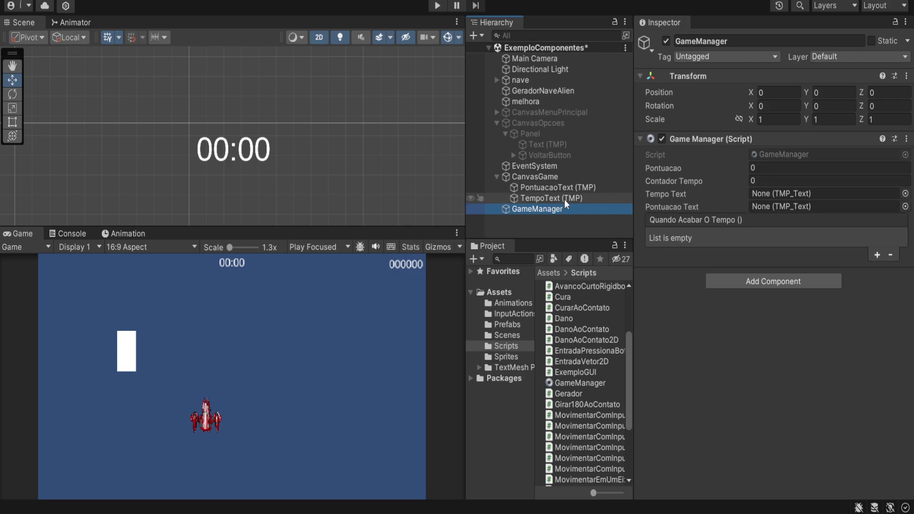
{"action": "left_click", "coordinate": [553, 197]}
{"action": "left_click_drag", "start_coordinate": [553, 197], "coordinate": [773, 195]}
- Assign the PontuacaoText object to the Pontuacao Text reference of the Game Manager component
{"action": "left_click_drag", "start_coordinate": [573, 187], "coordinate": [762, 207]}
{"action": "left_click", "coordinate": [548, 189]}
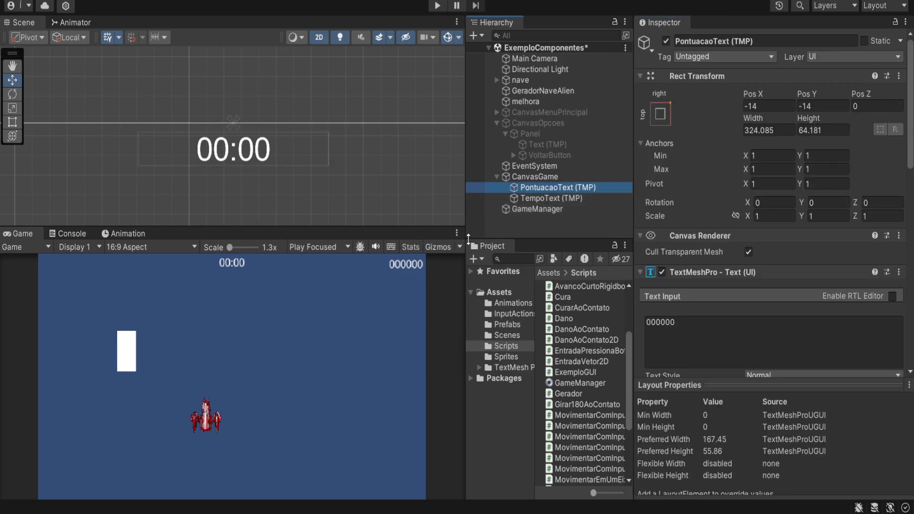
{"action": "key", "text": "f"}
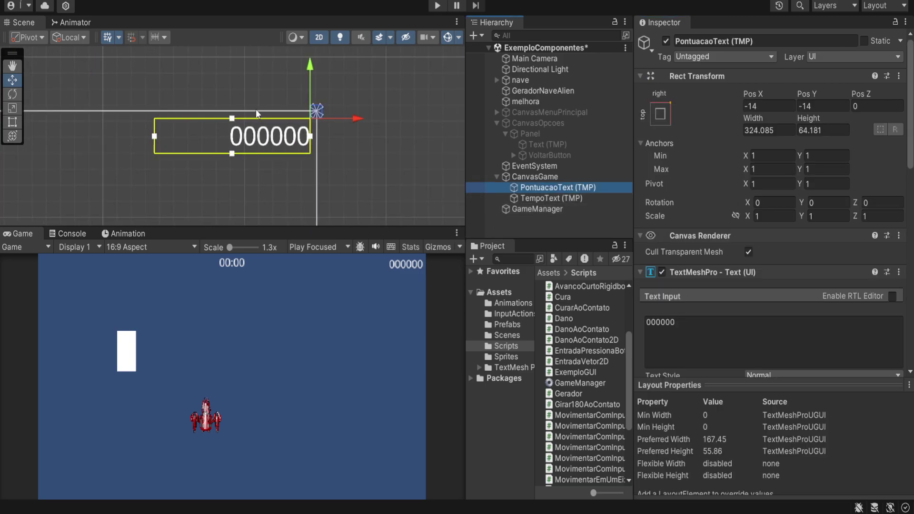
{"action": "left_click", "coordinate": [559, 209]}
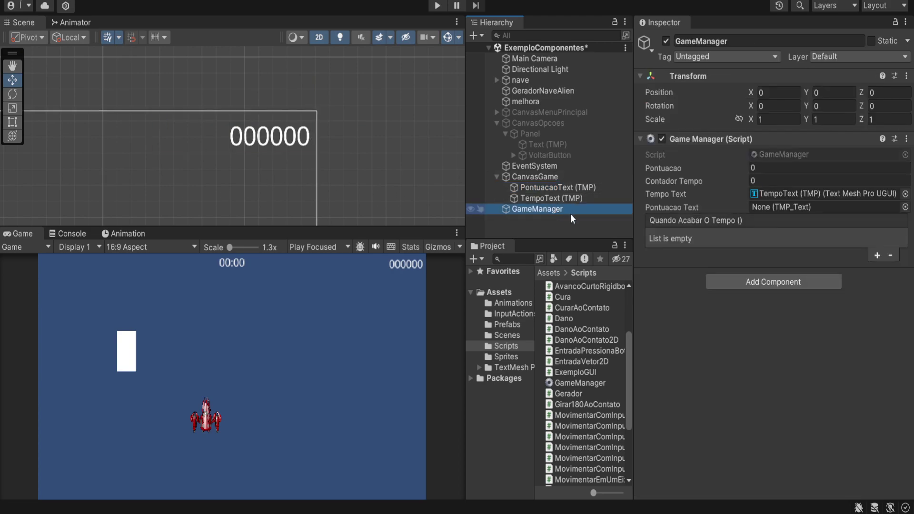
{"action": "left_click_drag", "start_coordinate": [558, 187], "coordinate": [769, 213]}
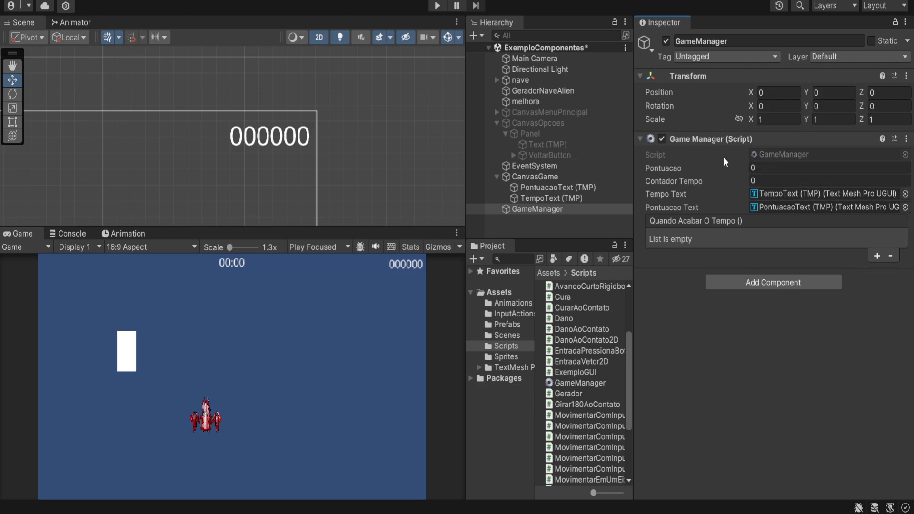
- Check which objects GameManager's Tempo Text and Pontuacao Text references point to under CanvasGame
{"action": "left_click", "coordinate": [781, 194]}
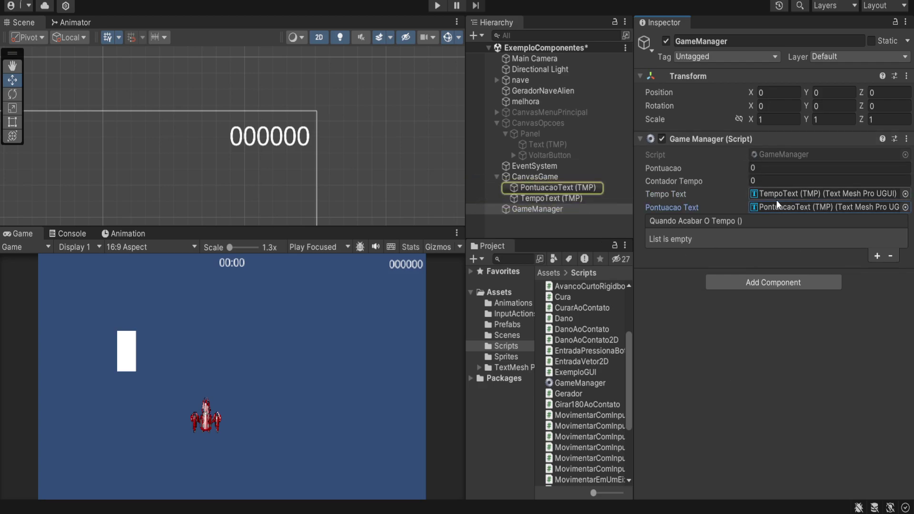
{"action": "left_click", "coordinate": [781, 207]}
{"action": "left_click", "coordinate": [550, 180]}
{"action": "left_click", "coordinate": [552, 198]}
{"action": "left_click", "coordinate": [544, 179]}
{"action": "left_click", "coordinate": [536, 198]}
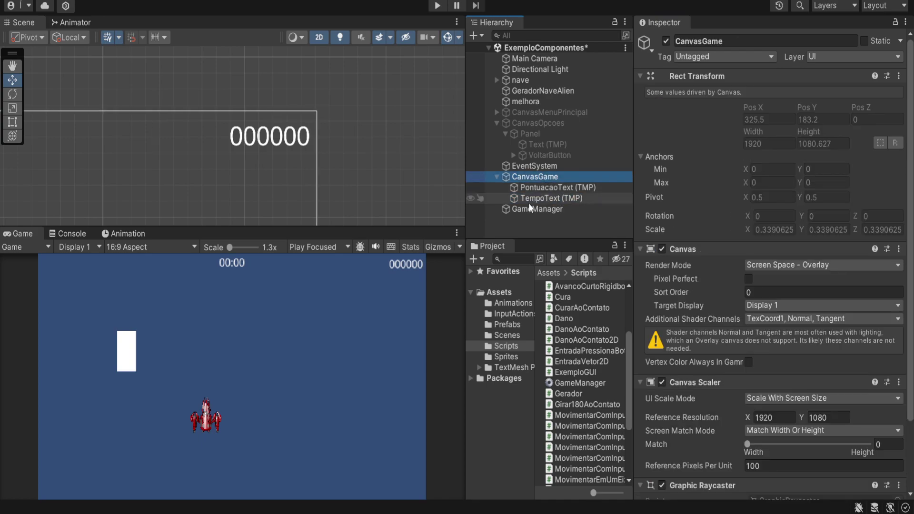
- Examine how the GameManager component relates to the CanvasGame canvas and its score and time texts
{"action": "left_click", "coordinate": [532, 209]}
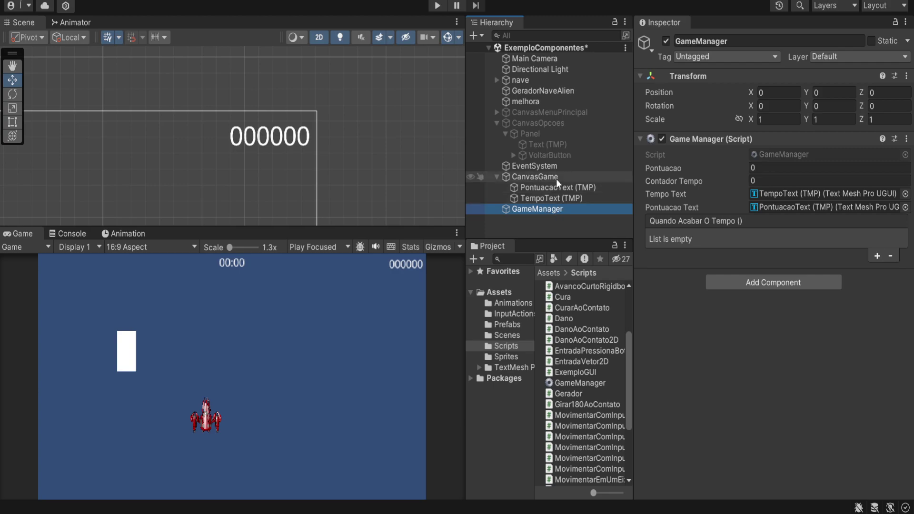
{"action": "left_click", "coordinate": [549, 179]}
{"action": "left_click", "coordinate": [547, 209]}
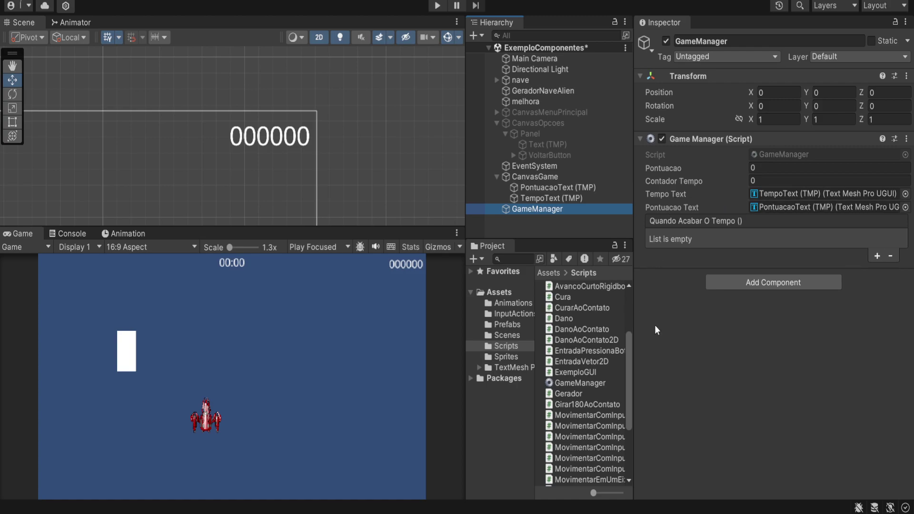
{"action": "left_click", "coordinate": [555, 177]}
{"action": "left_click", "coordinate": [546, 209]}
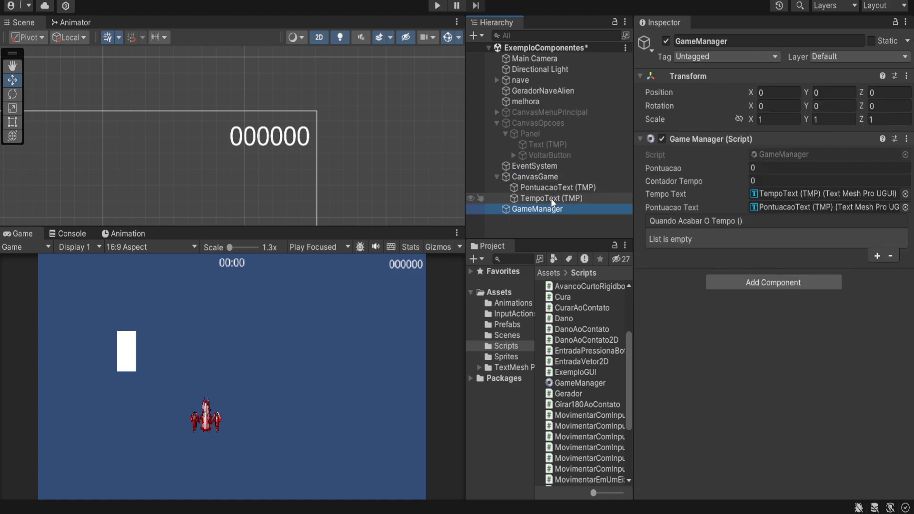
{"action": "left_click", "coordinate": [551, 187]}
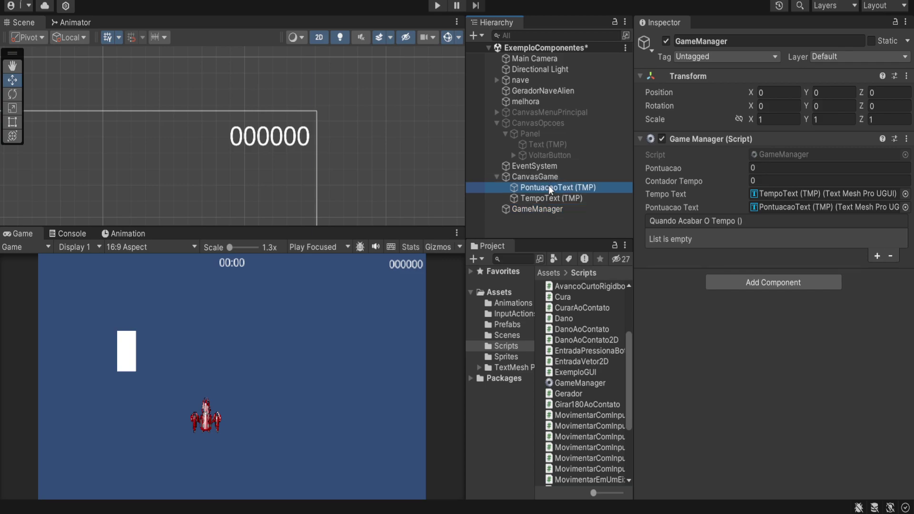
{"action": "left_click", "coordinate": [538, 210]}
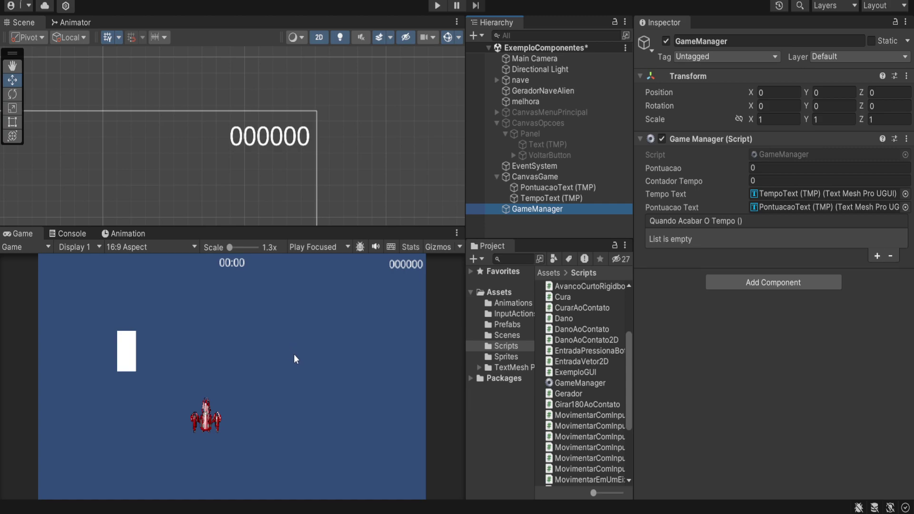
{"action": "left_click", "coordinate": [537, 200]}
{"action": "left_click", "coordinate": [533, 209]}
- Review the code of the Pontuacao script in the Scripts folder
{"action": "scroll", "coordinate": [602, 406], "scroll_direction": "down", "scroll_amount": 3}
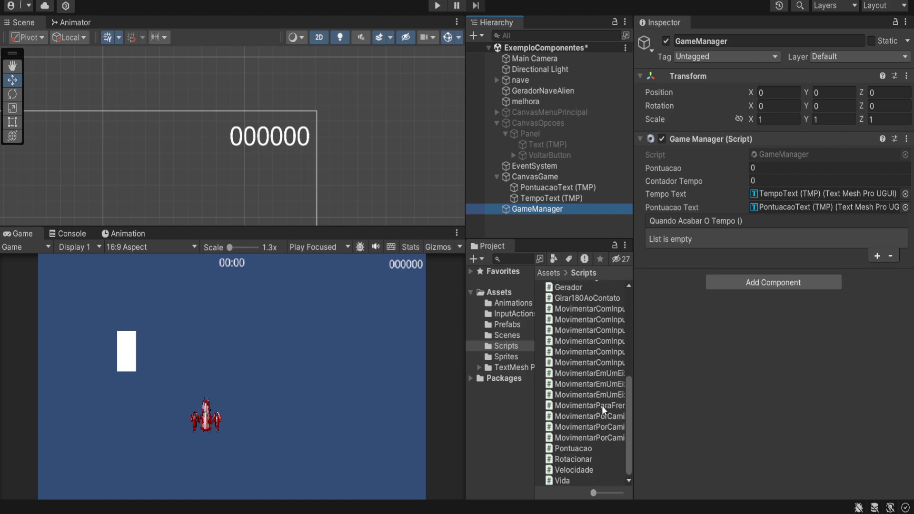
{"action": "left_click", "coordinate": [579, 447]}
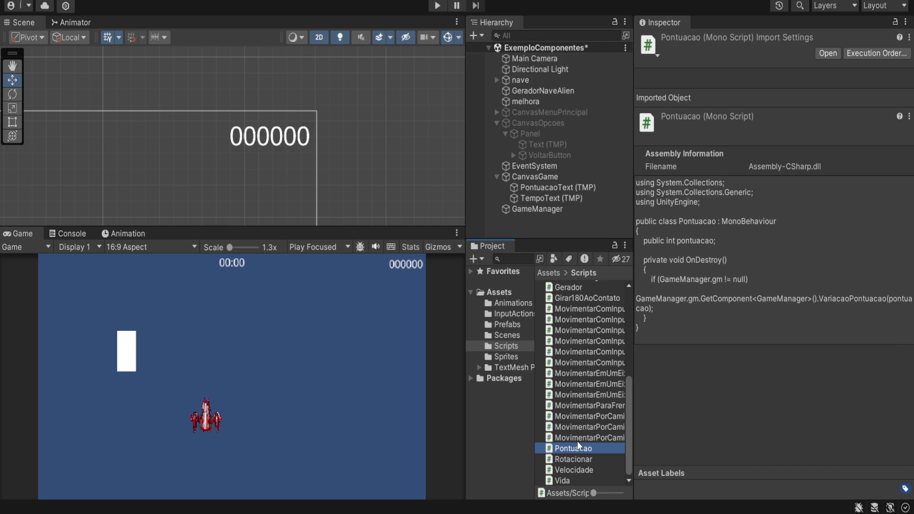
- Place an instance of the aliensprite prefab in the scene and frame it in the view
{"action": "left_click", "coordinate": [495, 324]}
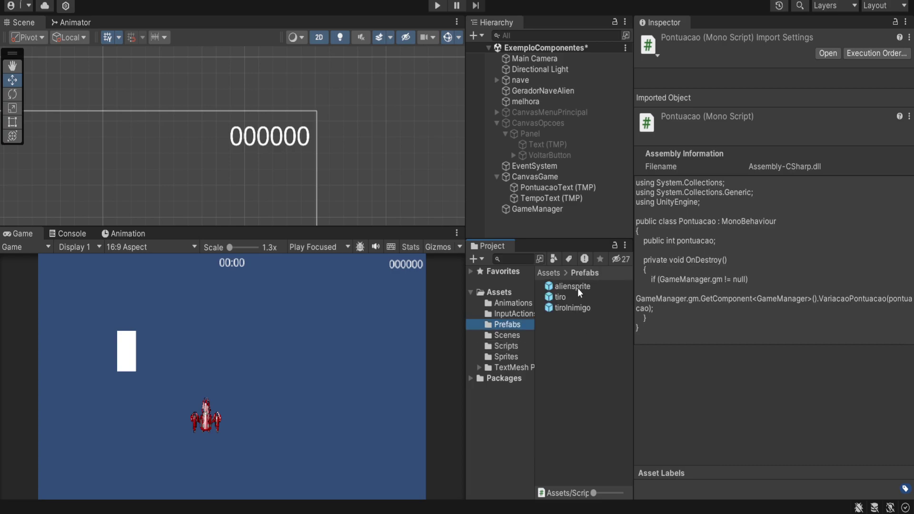
{"action": "left_click_drag", "start_coordinate": [578, 287], "coordinate": [373, 175]}
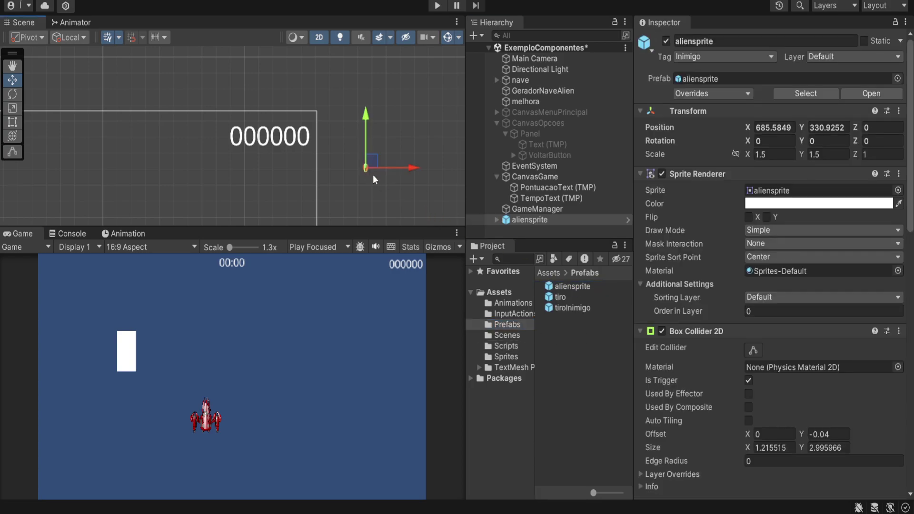
{"action": "key", "text": "f"}
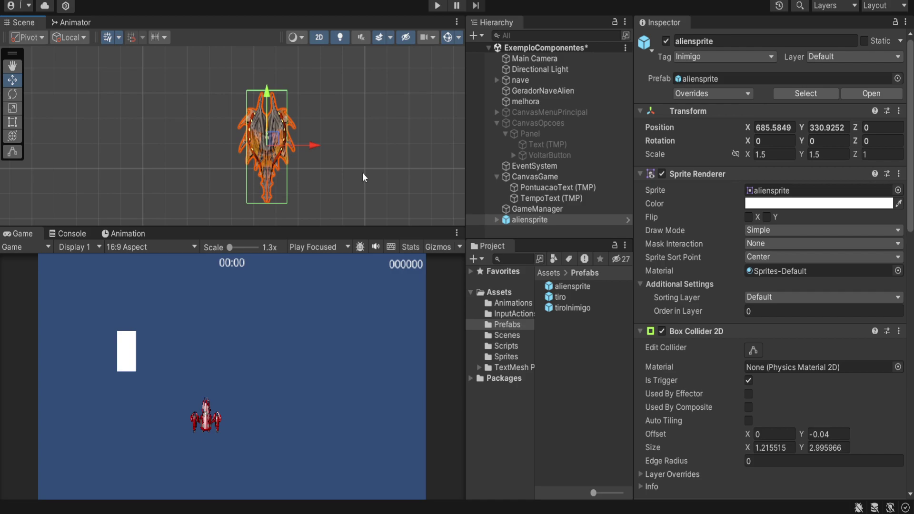
- Attach the Pontuacao script to the aliensprite instance in the scene
{"action": "scroll", "coordinate": [798, 223], "scroll_direction": "down", "scroll_amount": 12}
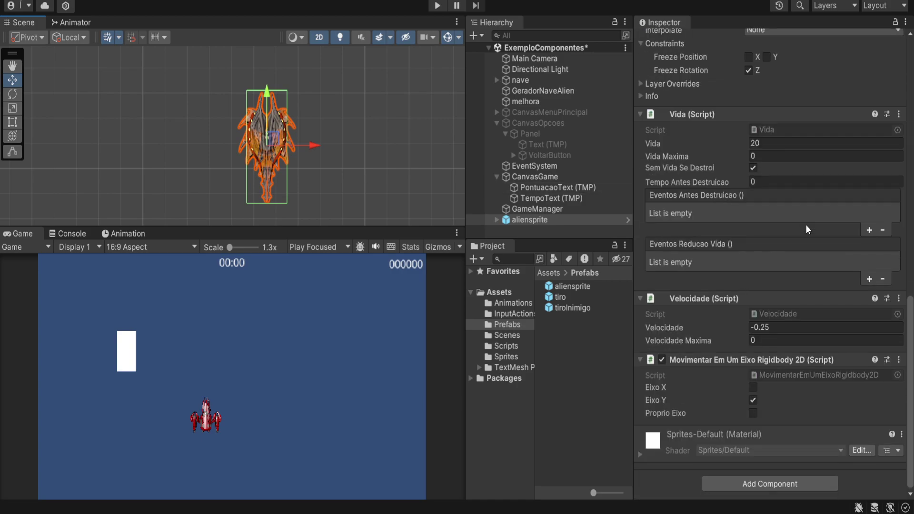
{"action": "left_click", "coordinate": [510, 347]}
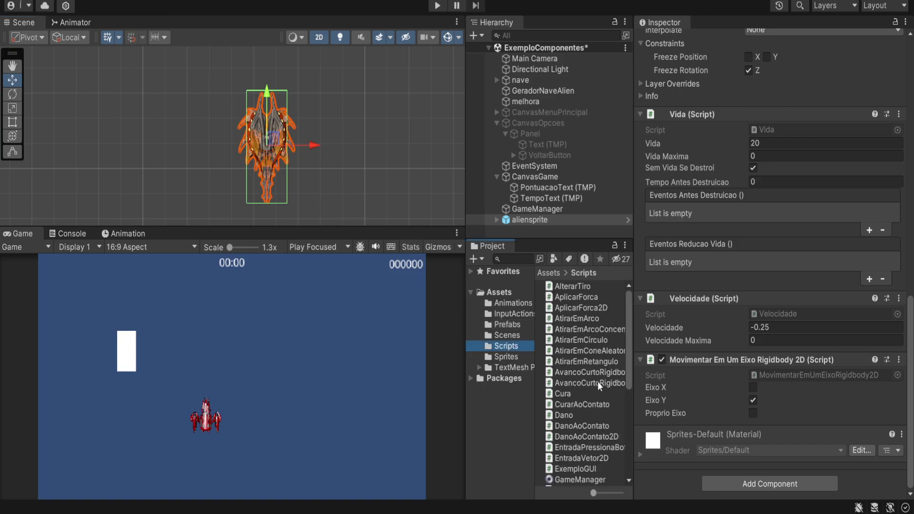
{"action": "left_click", "coordinate": [541, 211]}
{"action": "left_click", "coordinate": [538, 219]}
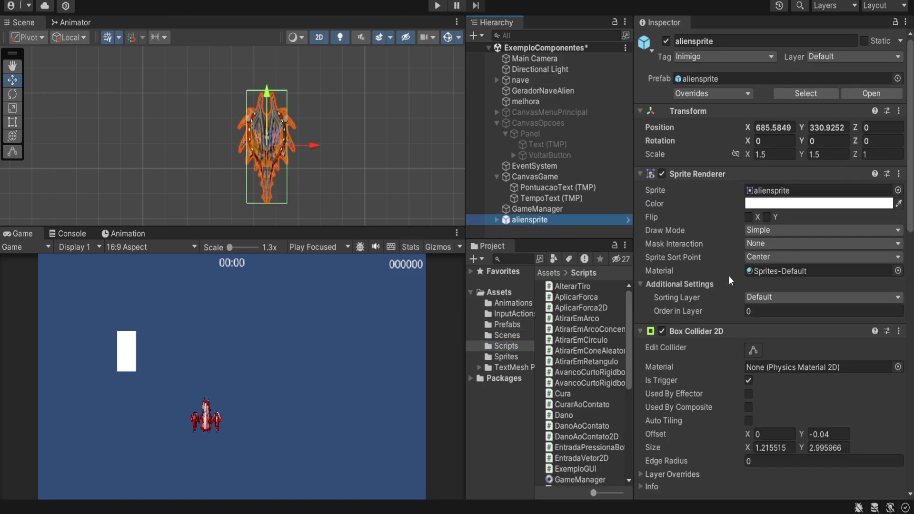
{"action": "scroll", "coordinate": [728, 275], "scroll_direction": "down", "scroll_amount": 12}
{"action": "left_click", "coordinate": [778, 491]}
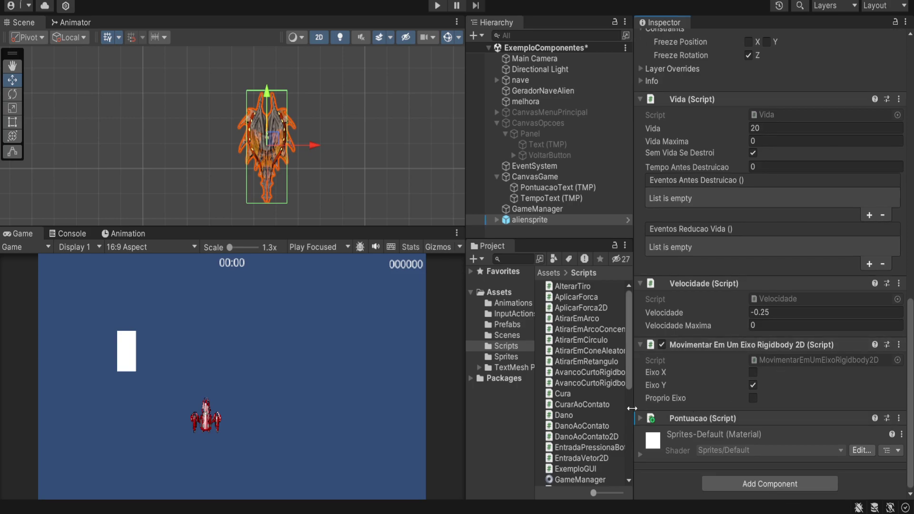
- Set the Pontuacao value of the aliensprite's Pontuacao component to 100
{"action": "left_click", "coordinate": [641, 418]}
{"action": "scroll", "coordinate": [775, 408], "scroll_direction": "down", "scroll_amount": 2}
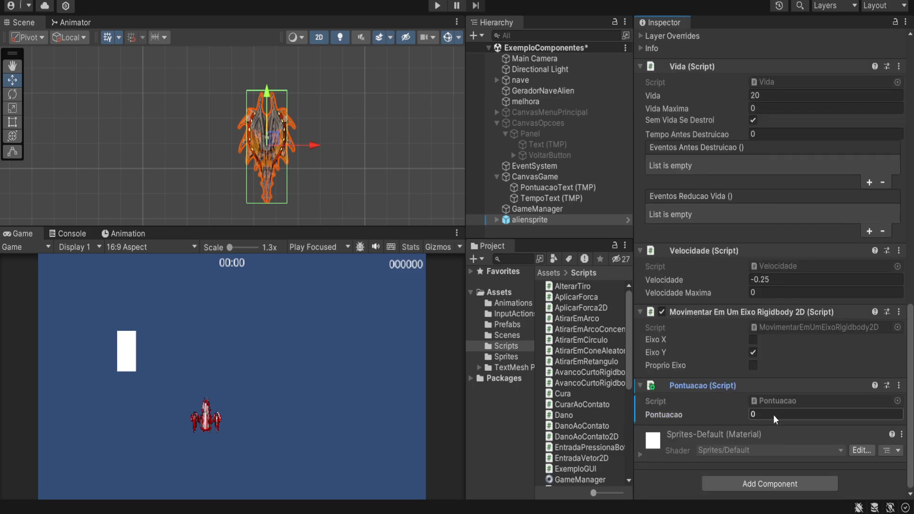
{"action": "left_click", "coordinate": [775, 414]}
{"action": "type", "text": "100"}
{"action": "key", "text": "Return"}
- Save the modified aliensprite instance over the aliensprite prefab in the Prefabs folder and delete the instance from the scene
{"action": "left_click", "coordinate": [538, 208]}
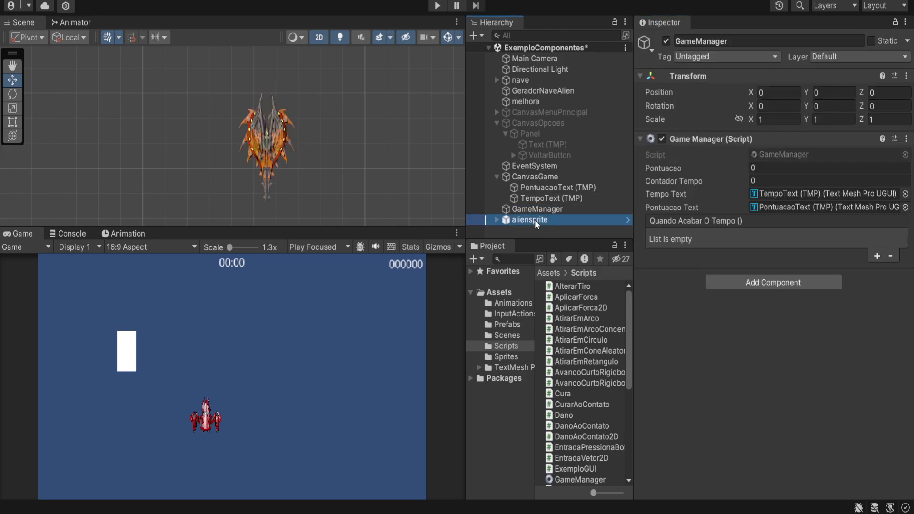
{"action": "left_click", "coordinate": [535, 219]}
{"action": "left_click", "coordinate": [518, 322]}
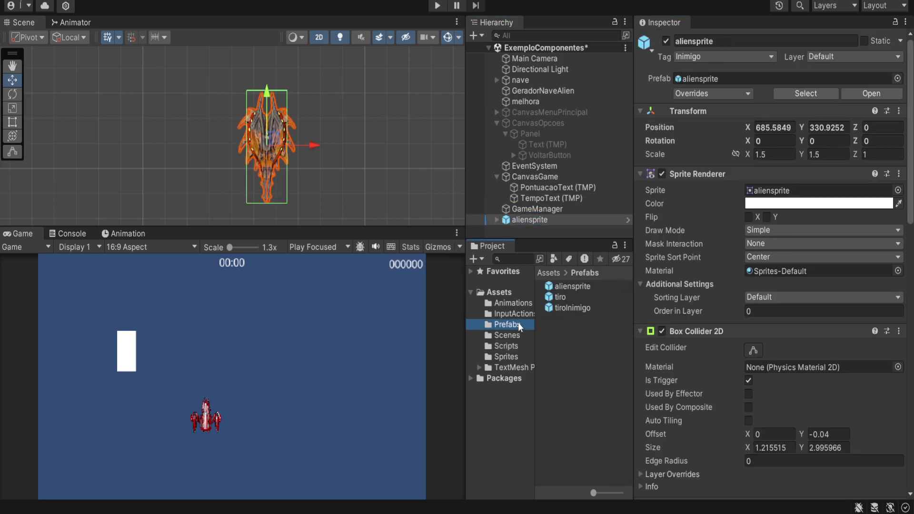
{"action": "left_click_drag", "start_coordinate": [523, 219], "coordinate": [584, 285]}
{"action": "left_click", "coordinate": [548, 220]}
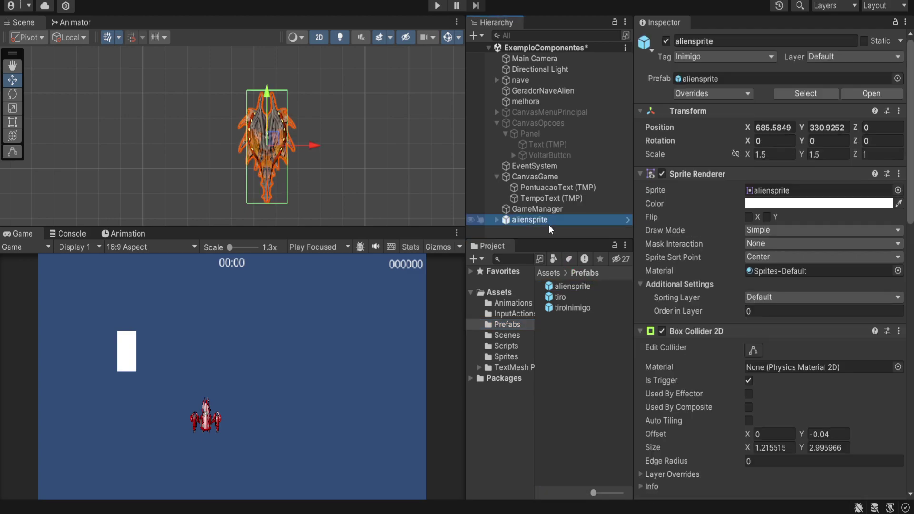
{"action": "key", "text": "Delete"}
- Check the Pontuacao component and its value on the aliensprite prefab asset
{"action": "left_click", "coordinate": [592, 287]}
{"action": "scroll", "coordinate": [716, 310], "scroll_direction": "down", "scroll_amount": 12}
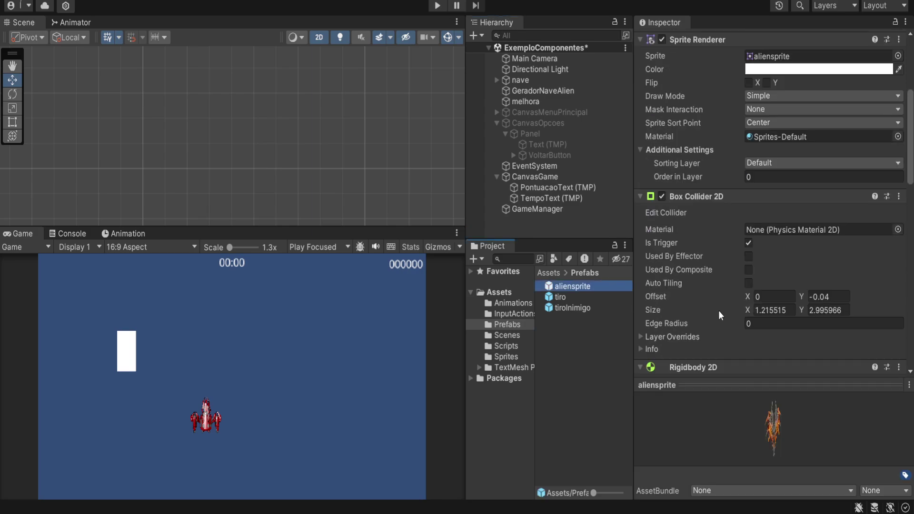
{"action": "scroll", "coordinate": [719, 310], "scroll_direction": "down", "scroll_amount": 1}
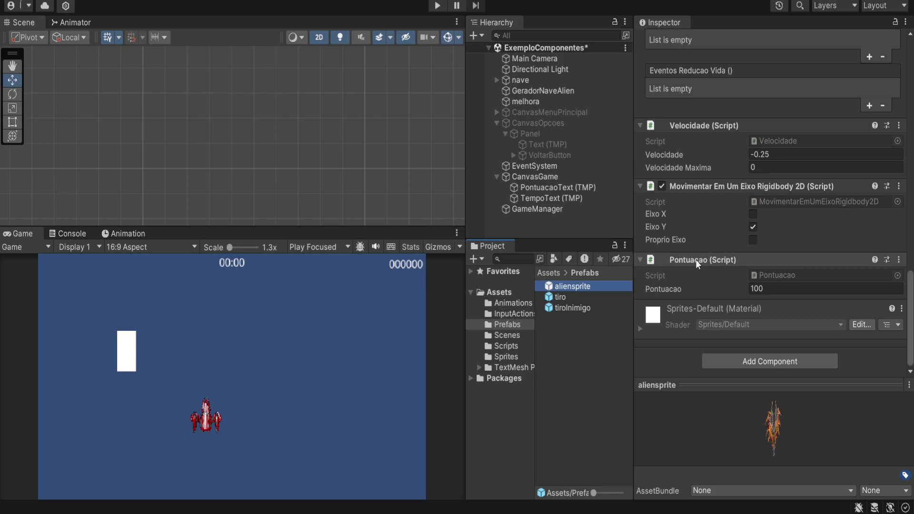
{"action": "left_click", "coordinate": [772, 289]}
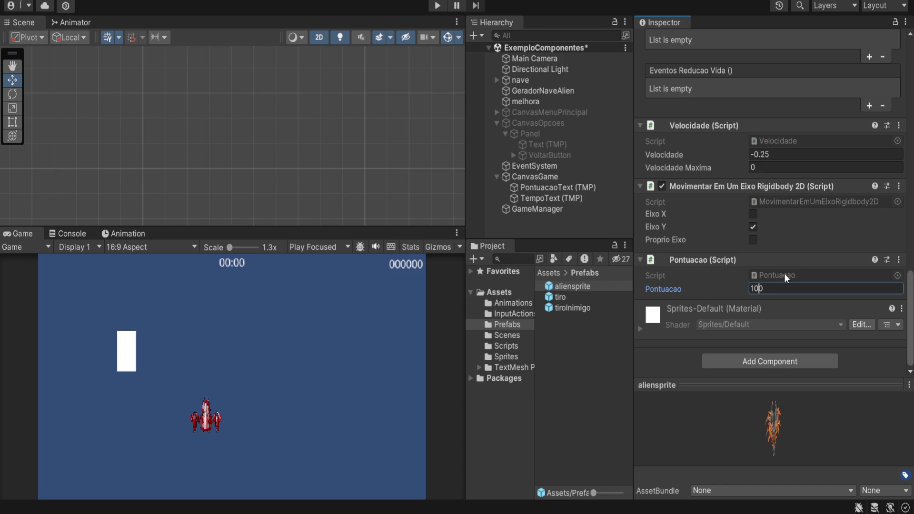
{"action": "left_click", "coordinate": [785, 276]}
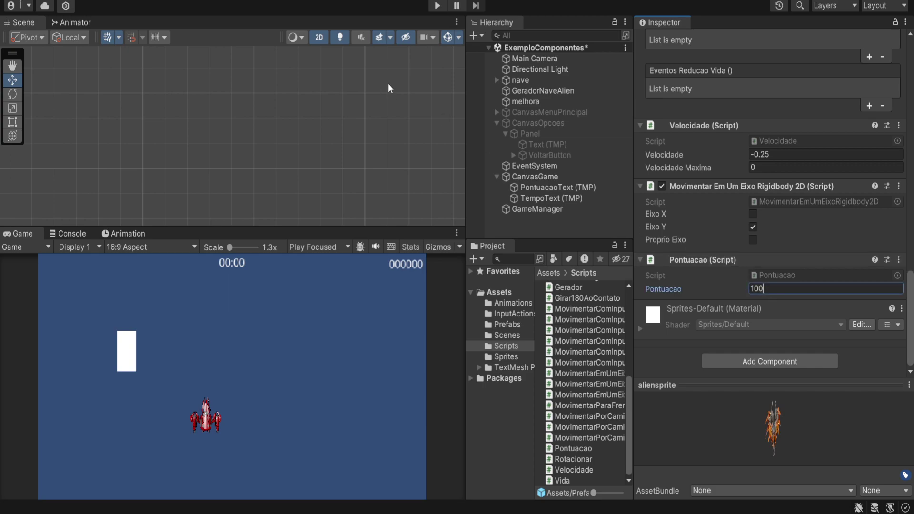
- Run the game, steer the ship to shoot aliens and test the score text, and stop the game
{"action": "left_click", "coordinate": [437, 6]}
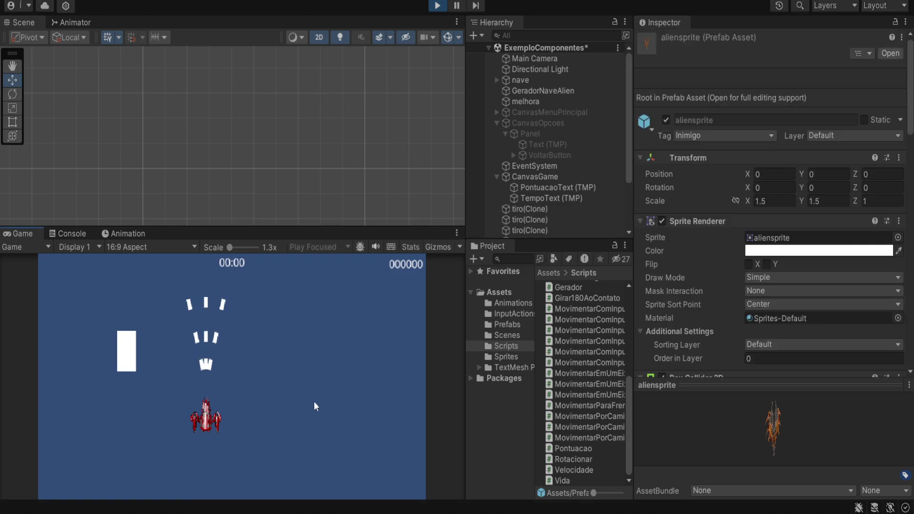
{"action": "key", "text": "Right"}
{"action": "key", "text": "Left"}
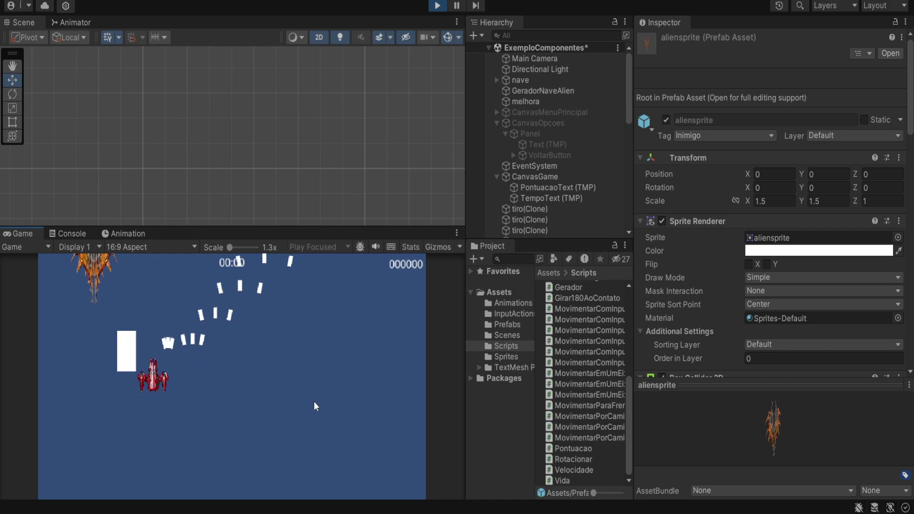
{"action": "key", "text": "Down"}
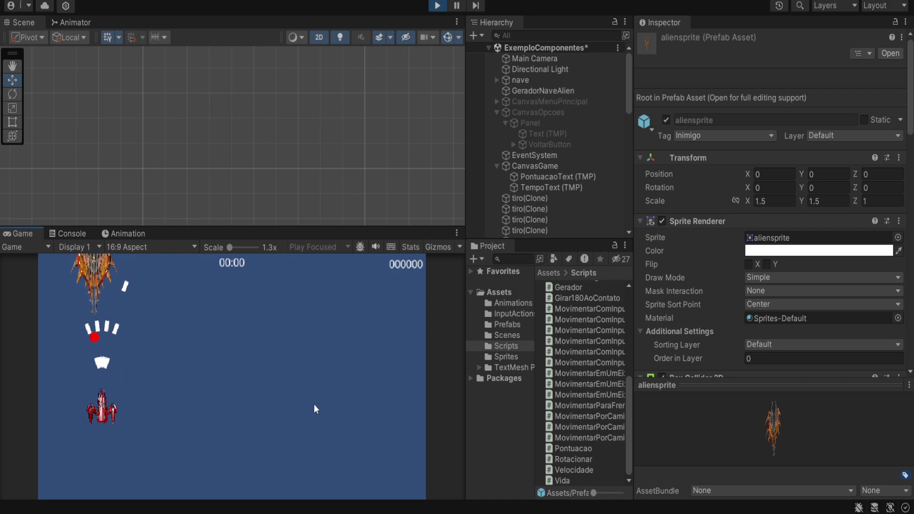
{"action": "key", "text": "Right"}
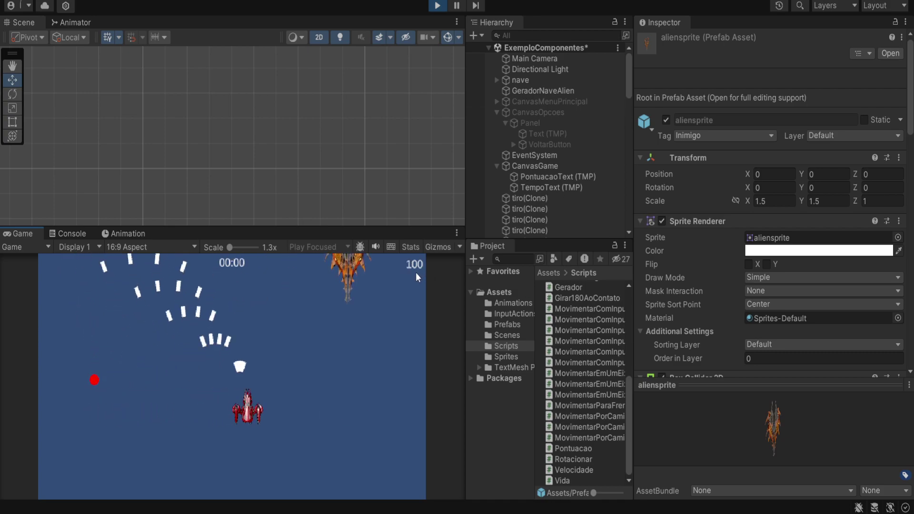
{"action": "key", "text": "Right"}
{"action": "key", "text": "Down"}
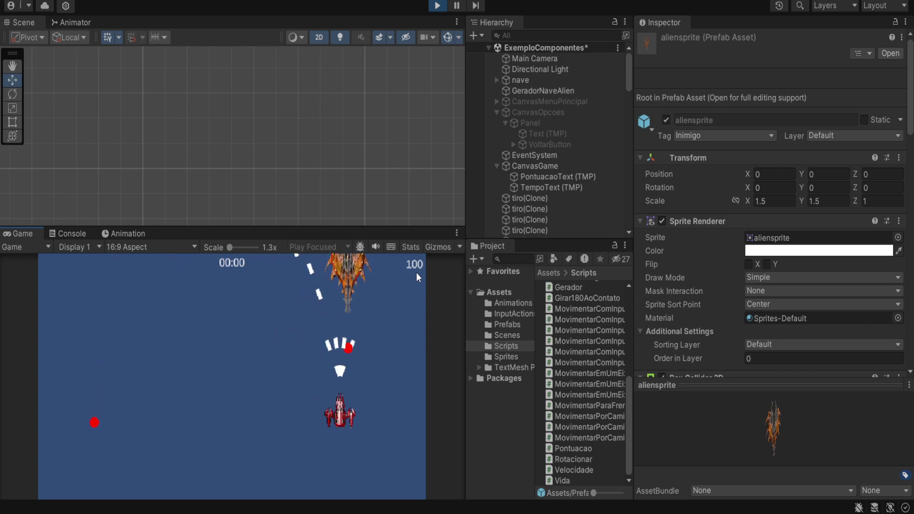
{"action": "key", "text": "Left"}
{"action": "key", "text": "Up"}
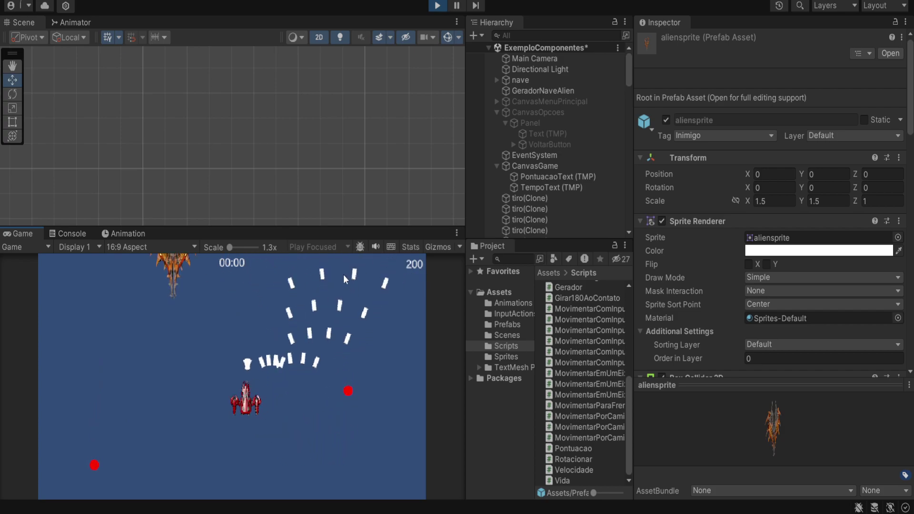
{"action": "key", "text": "Left"}
{"action": "key", "text": "Up"}
{"action": "key", "text": "Down"}
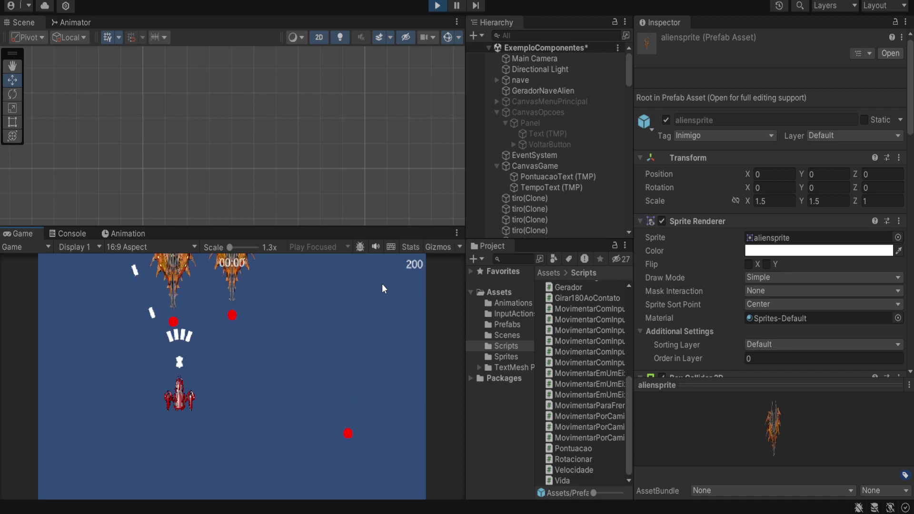
{"action": "key", "text": "Right"}
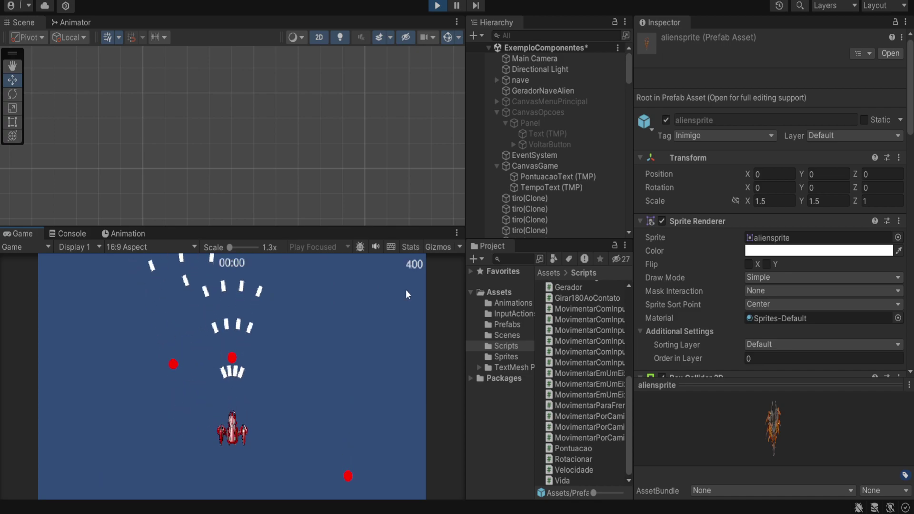
{"action": "left_click", "coordinate": [438, 6]}
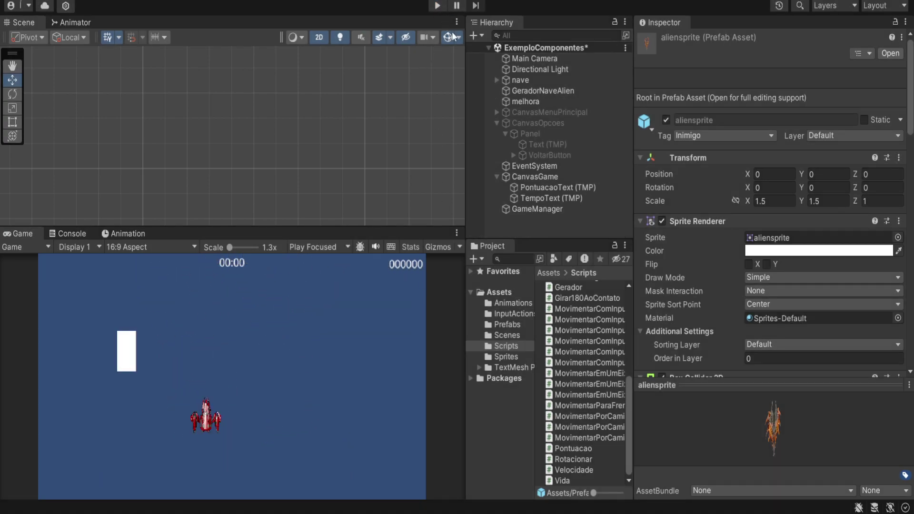
- Set the Contador Tempo of the GameManager object's Game Manager component to 120
{"action": "left_click", "coordinate": [565, 198]}
{"action": "left_click", "coordinate": [549, 210]}
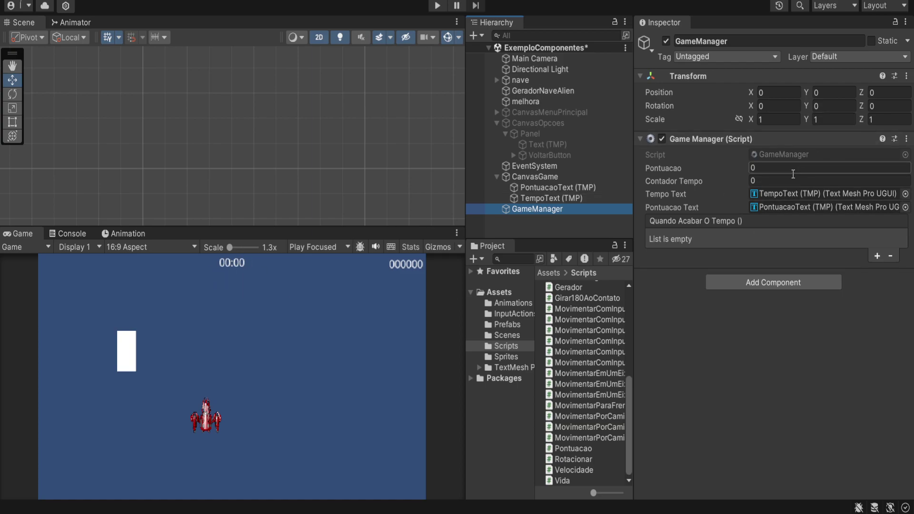
{"action": "left_click", "coordinate": [781, 180]}
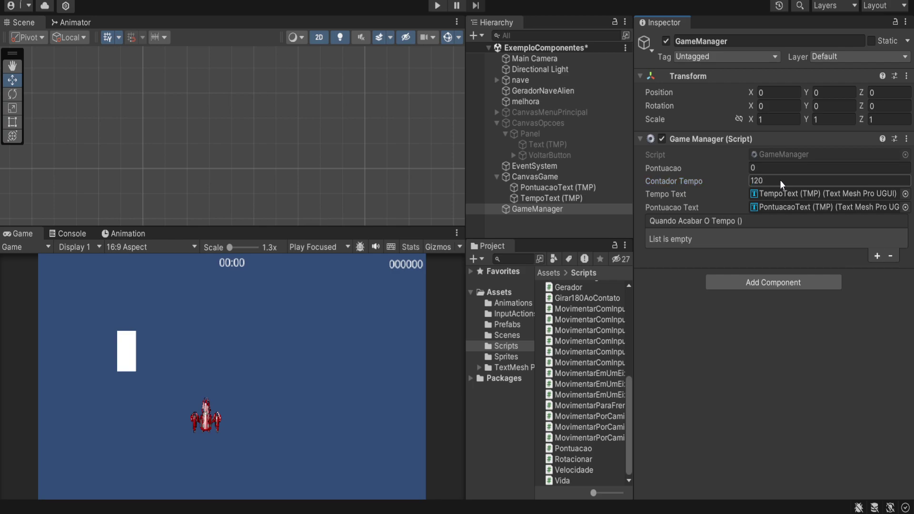
- Run the game, steer the ship to shoot aliens while testing the score and countdown texts, and stop the game
{"action": "left_click", "coordinate": [437, 6]}
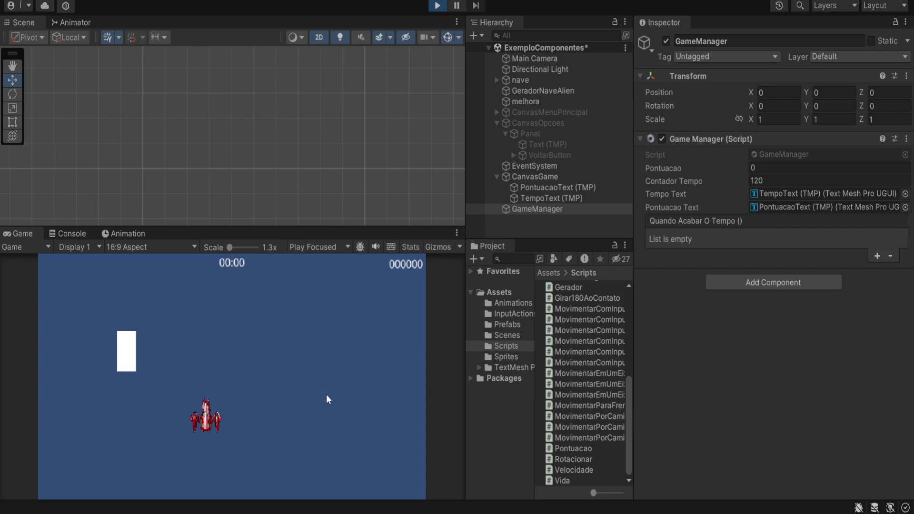
{"action": "key", "text": "d"}
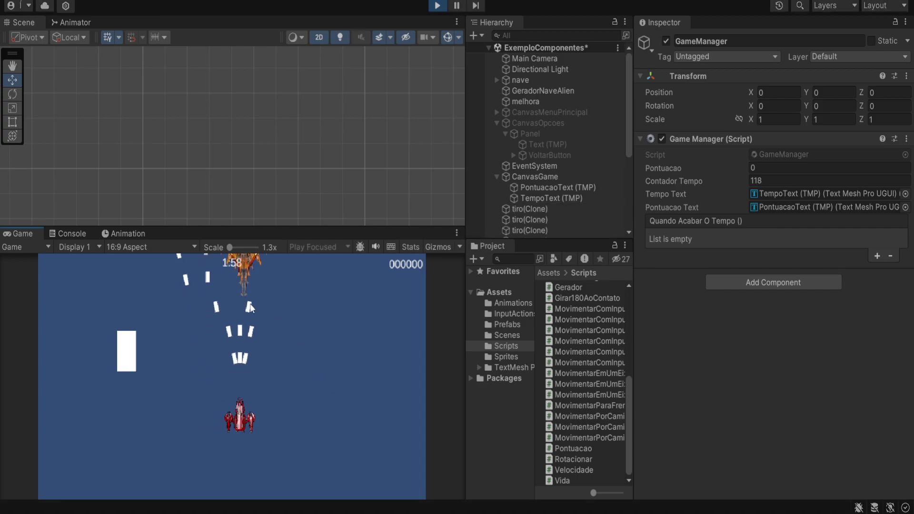
{"action": "key", "text": "a"}
{"action": "key", "text": "w"}
{"action": "key", "text": "d"}
{"action": "key", "text": "s"}
{"action": "key", "text": "d"}
{"action": "key", "text": "a"}
{"action": "key", "text": "a"}
{"action": "key", "text": "s"}
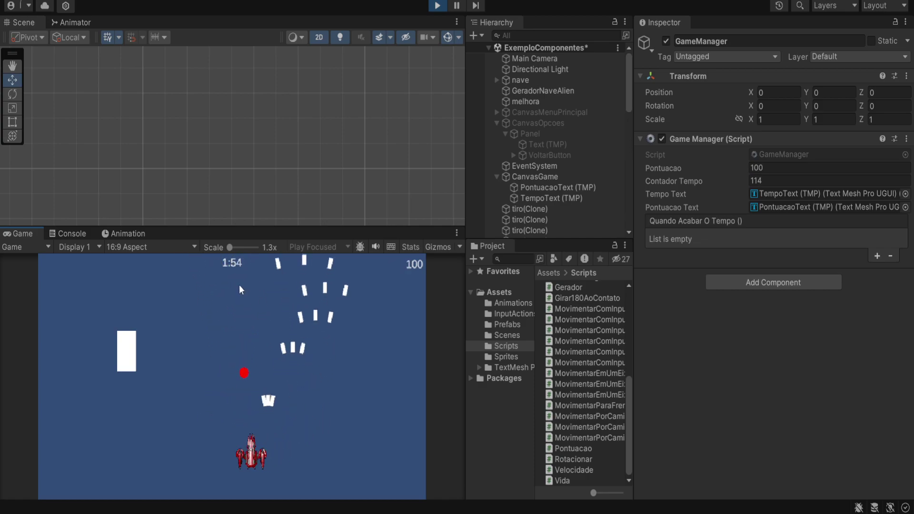
{"action": "key", "text": "w"}
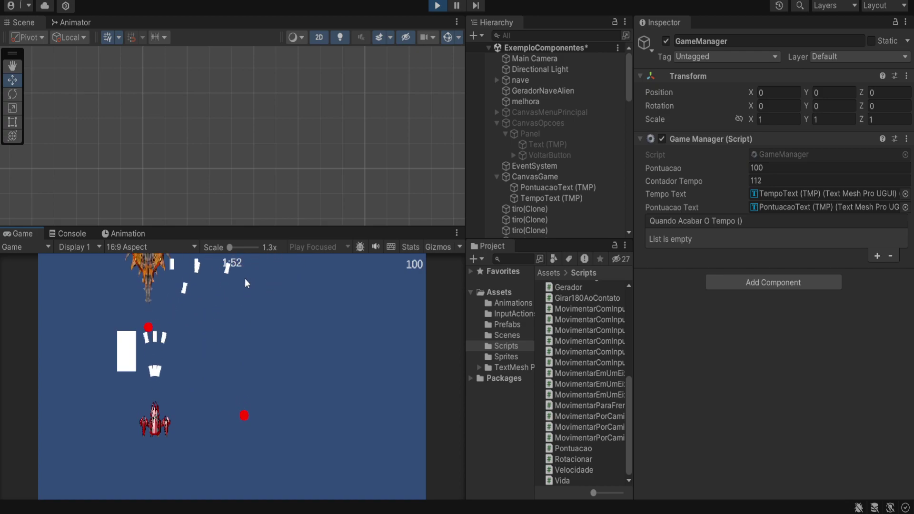
{"action": "left_click", "coordinate": [438, 5]}
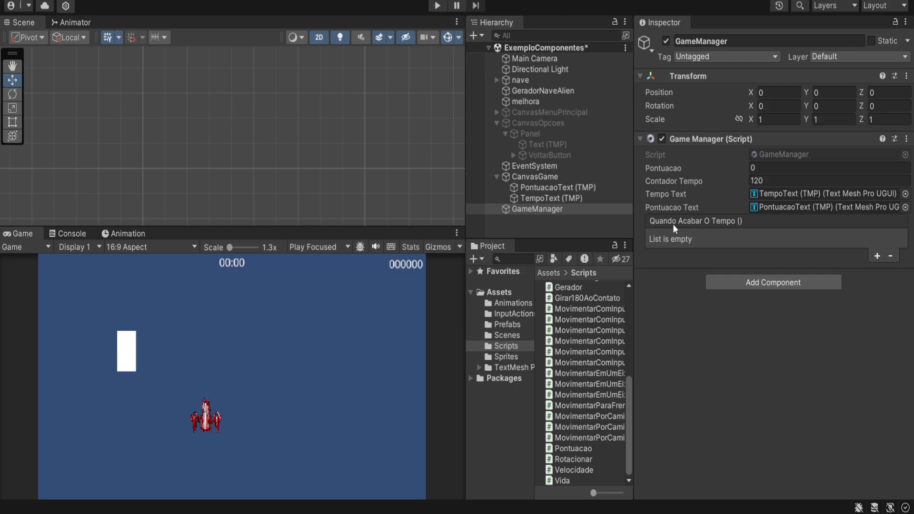
- Add a Quando Acabar O Tempo event entry on the GameManager that calls GameObject.SetActive on CanvasOpcoes with the value enabled
{"action": "left_click", "coordinate": [879, 256]}
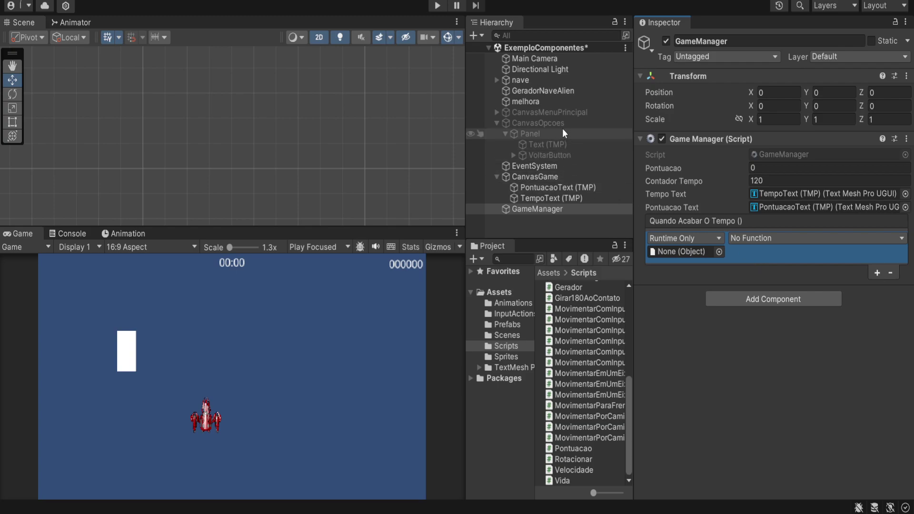
{"action": "left_click_drag", "start_coordinate": [554, 121], "coordinate": [675, 253]}
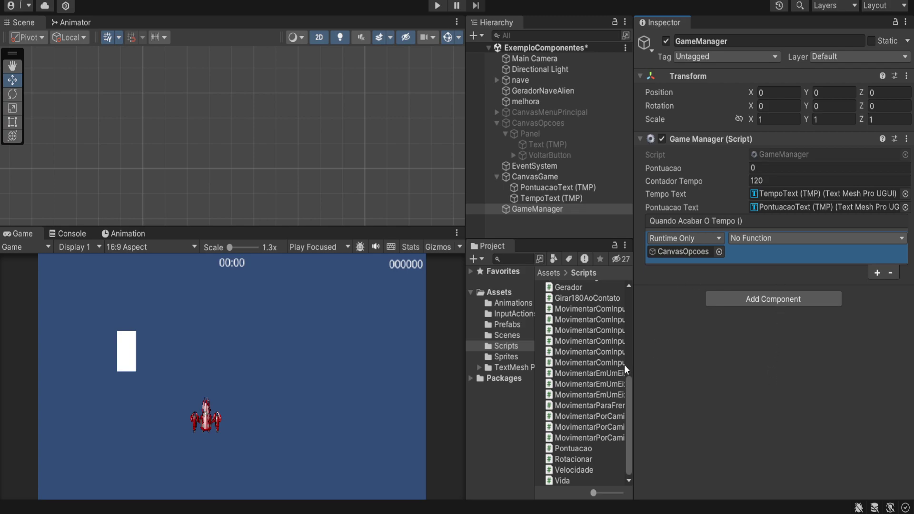
{"action": "left_click", "coordinate": [786, 238]}
{"action": "left_click", "coordinate": [733, 252]}
{"action": "left_click", "coordinate": [747, 382]}
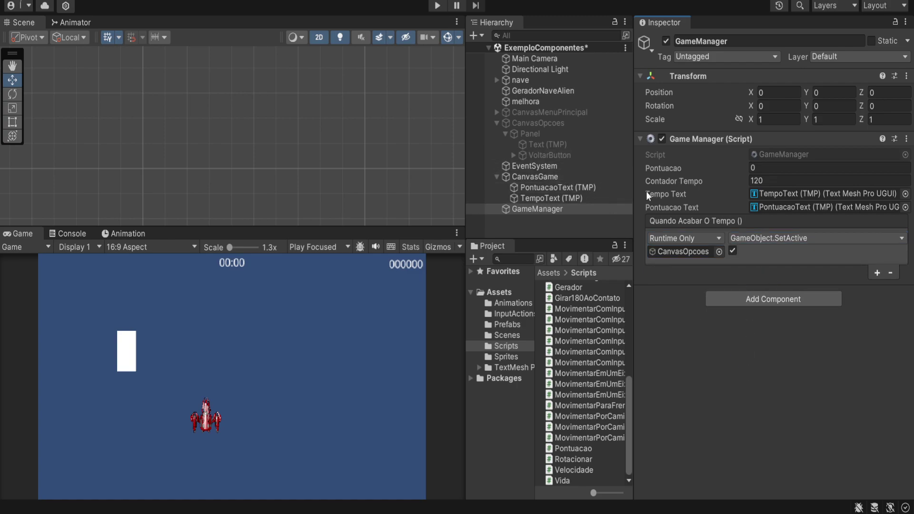
- Inspect the CanvasOpcoes object referenced by the event, switch its active state on and off again, and return to the GameManager
{"action": "double_click", "coordinate": [676, 249]}
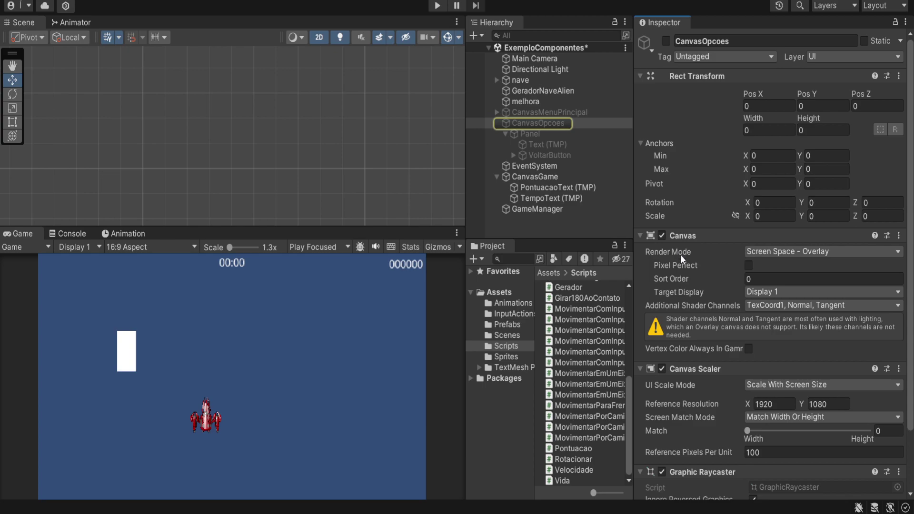
{"action": "left_click", "coordinate": [553, 208]}
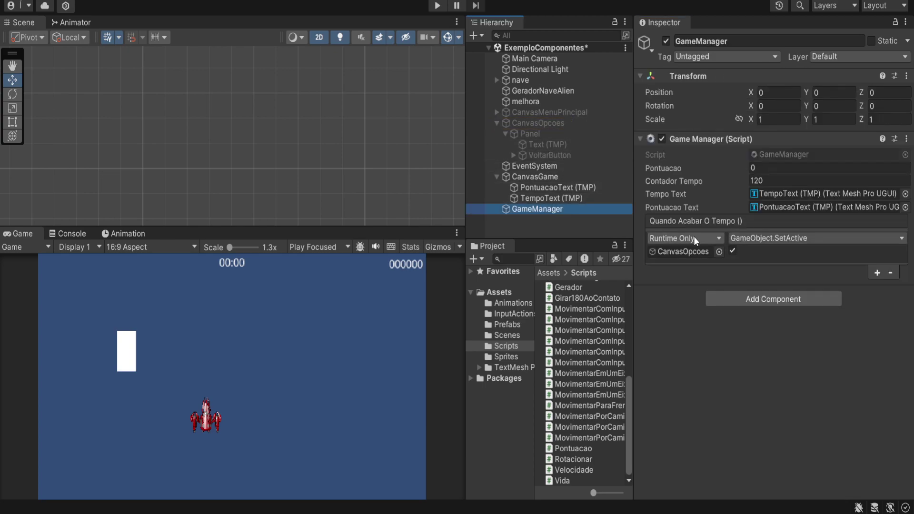
{"action": "left_click", "coordinate": [670, 250]}
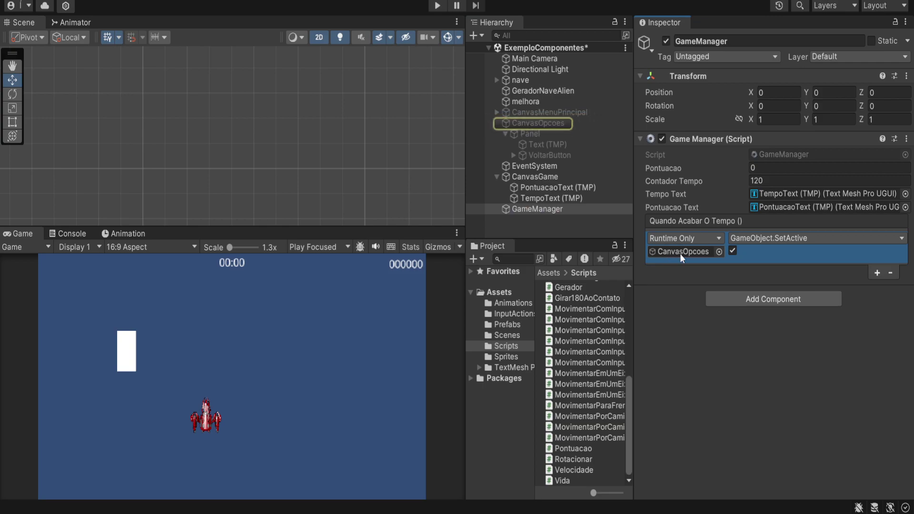
{"action": "left_click", "coordinate": [550, 125]}
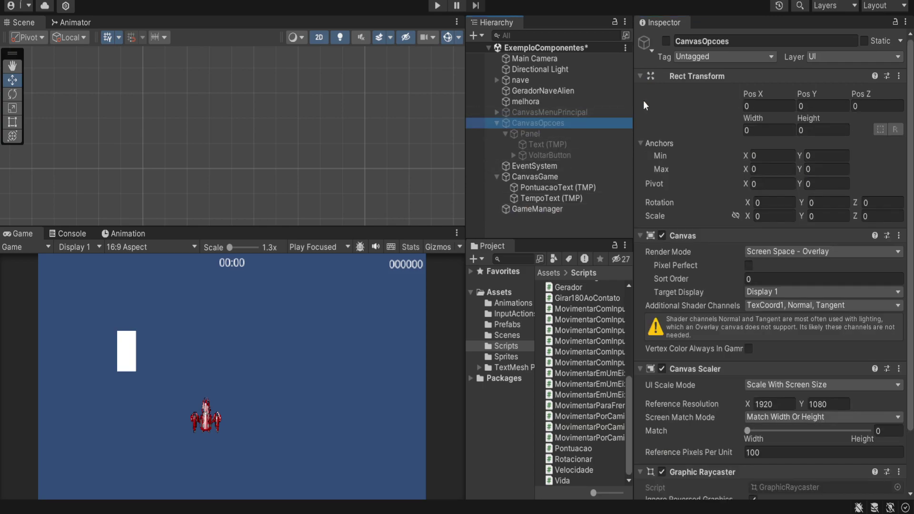
{"action": "left_click", "coordinate": [667, 41]}
{"action": "left_click", "coordinate": [668, 42]}
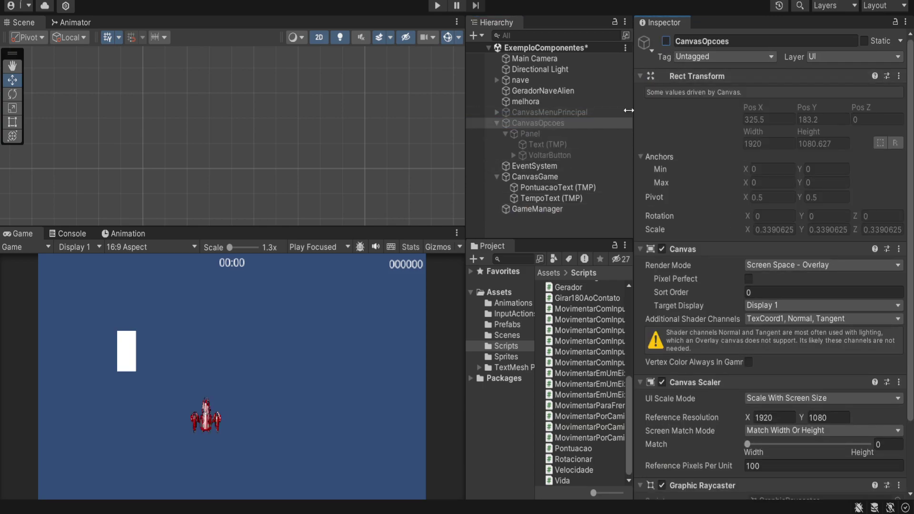
{"action": "left_click", "coordinate": [528, 207]}
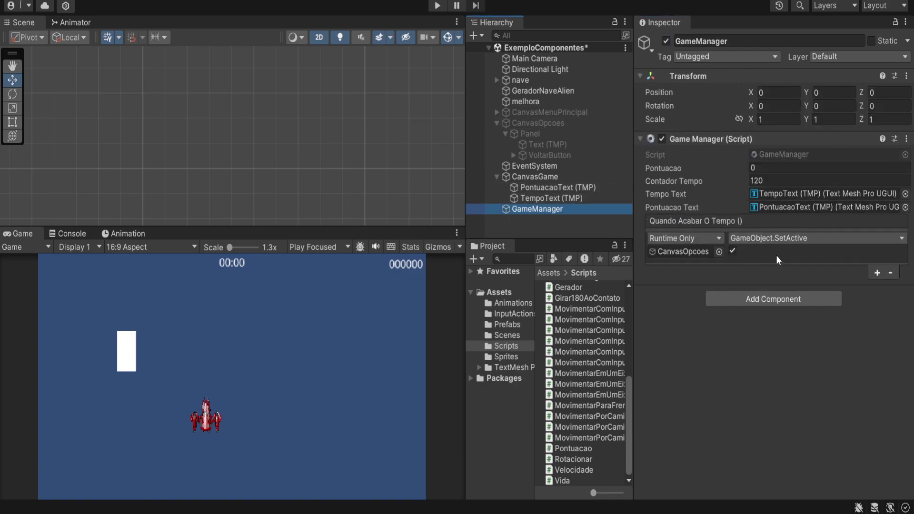
- Set the Contador Tempo of the GameManager's Game Manager component to 3
{"action": "left_click", "coordinate": [759, 181]}
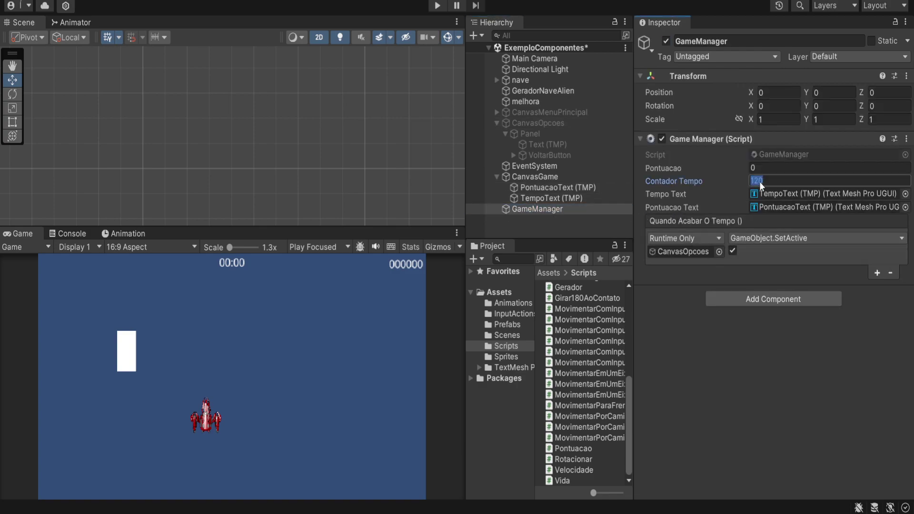
{"action": "key", "text": "Return"}
{"action": "left_click", "coordinate": [730, 263]}
{"action": "left_click", "coordinate": [399, 319]}
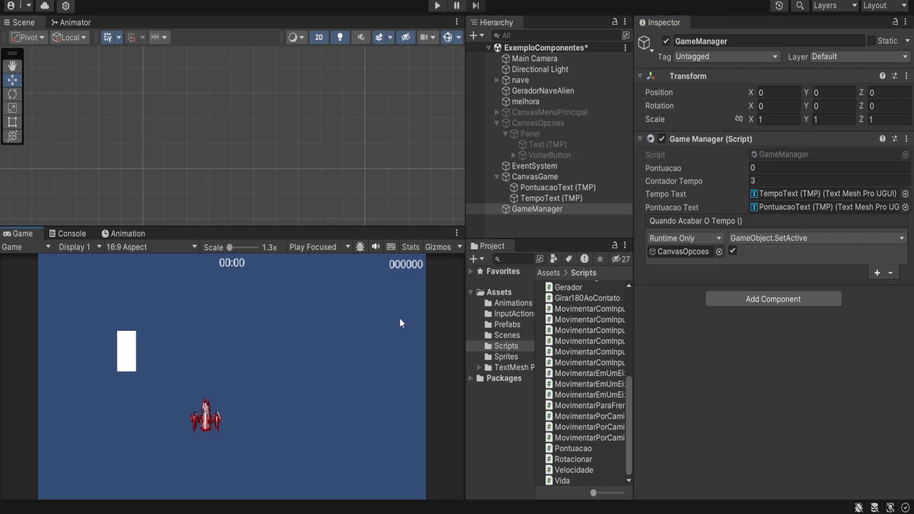
- Run the game and play until the countdown ends to test the Quando Acabar O Tempo event, and stop the game
{"action": "left_click", "coordinate": [438, 5]}
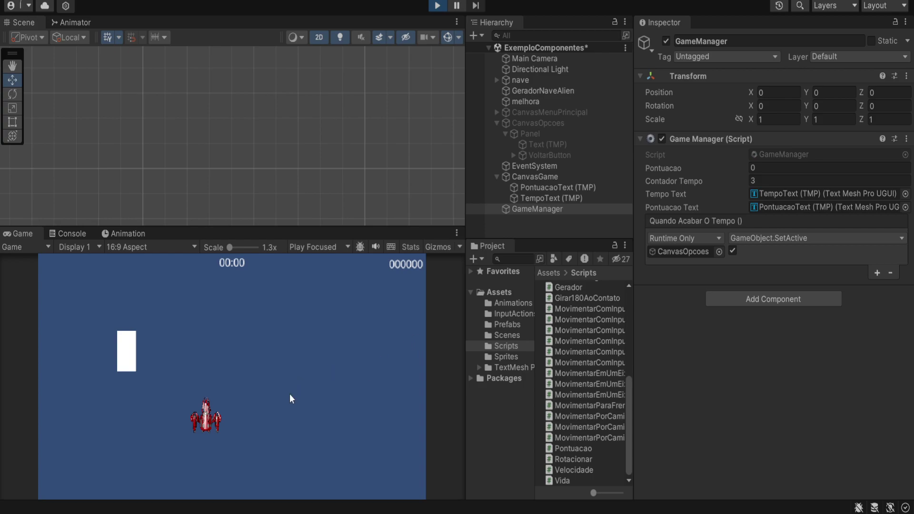
{"action": "key", "text": "space"}
{"action": "key", "text": "space"}
{"action": "key", "text": "Right"}
{"action": "key", "text": "space"}
{"action": "key", "text": "space"}
{"action": "key", "text": "Left"}
{"action": "key", "text": "space"}
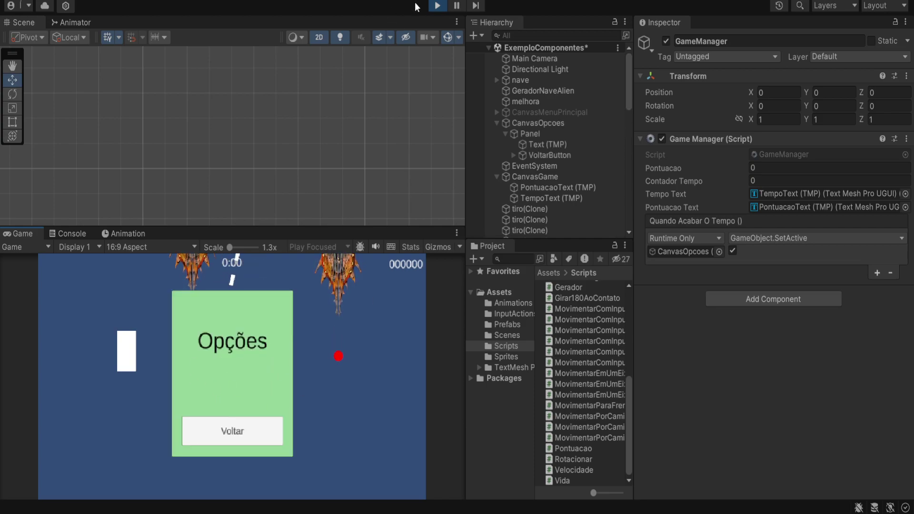
{"action": "left_click", "coordinate": [437, 5]}
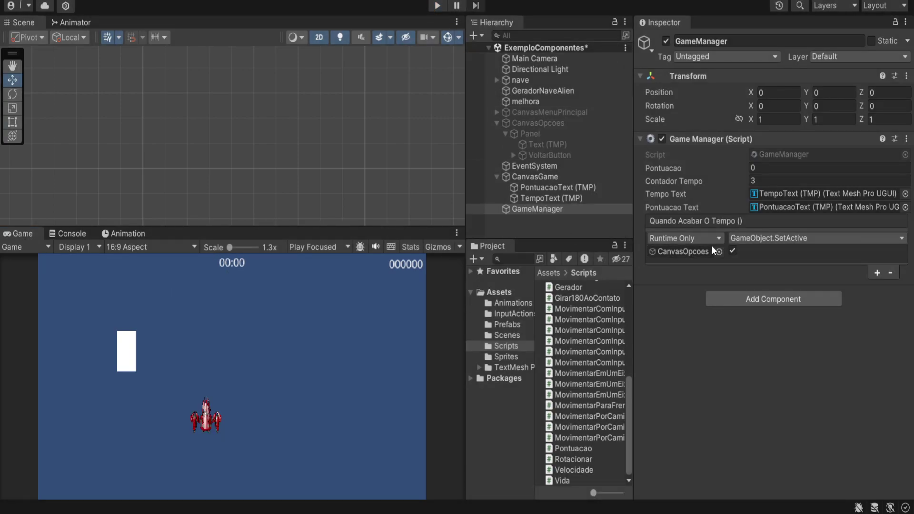
{"action": "left_click", "coordinate": [544, 176]}
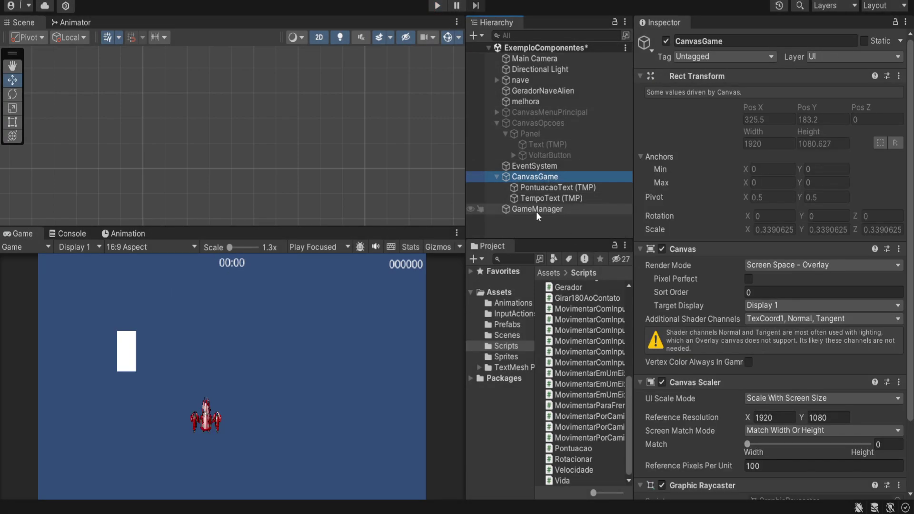
{"action": "left_click", "coordinate": [536, 209]}
{"action": "left_click", "coordinate": [538, 187]}
{"action": "left_click", "coordinate": [535, 166]}
{"action": "left_click", "coordinate": [539, 188]}
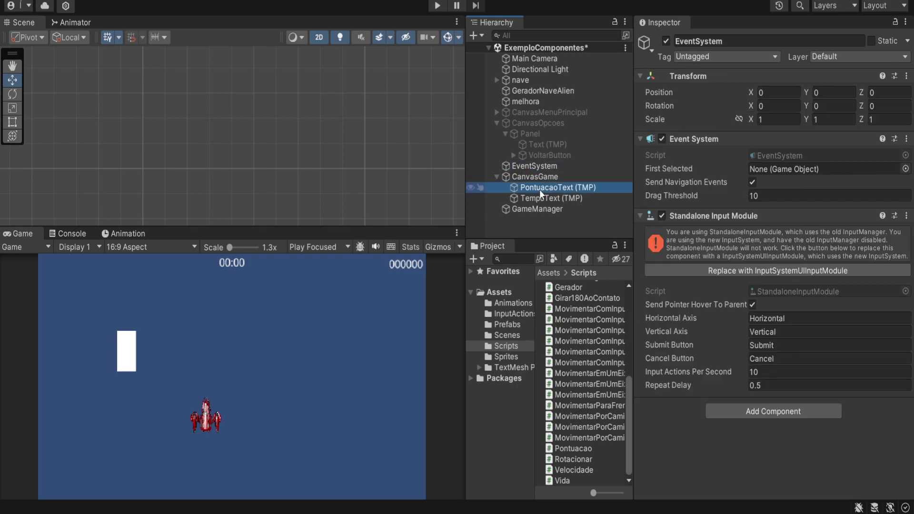
{"action": "left_click", "coordinate": [534, 176]}
{"action": "left_click", "coordinate": [526, 101]}
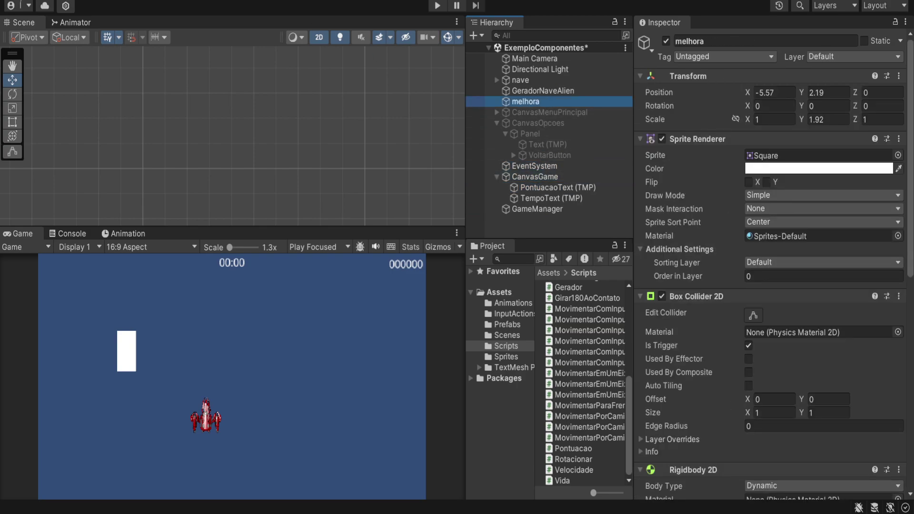